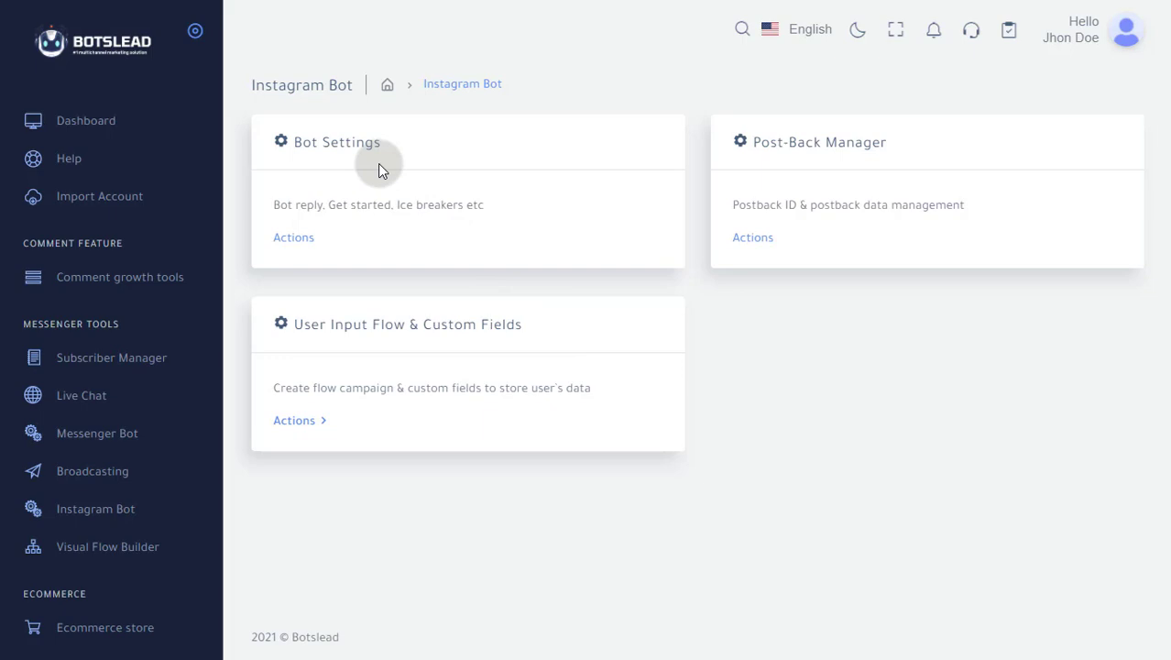
Open the Instagram bot settings and show the General Settings of the demoinsta2030 account
left_click(292, 239)
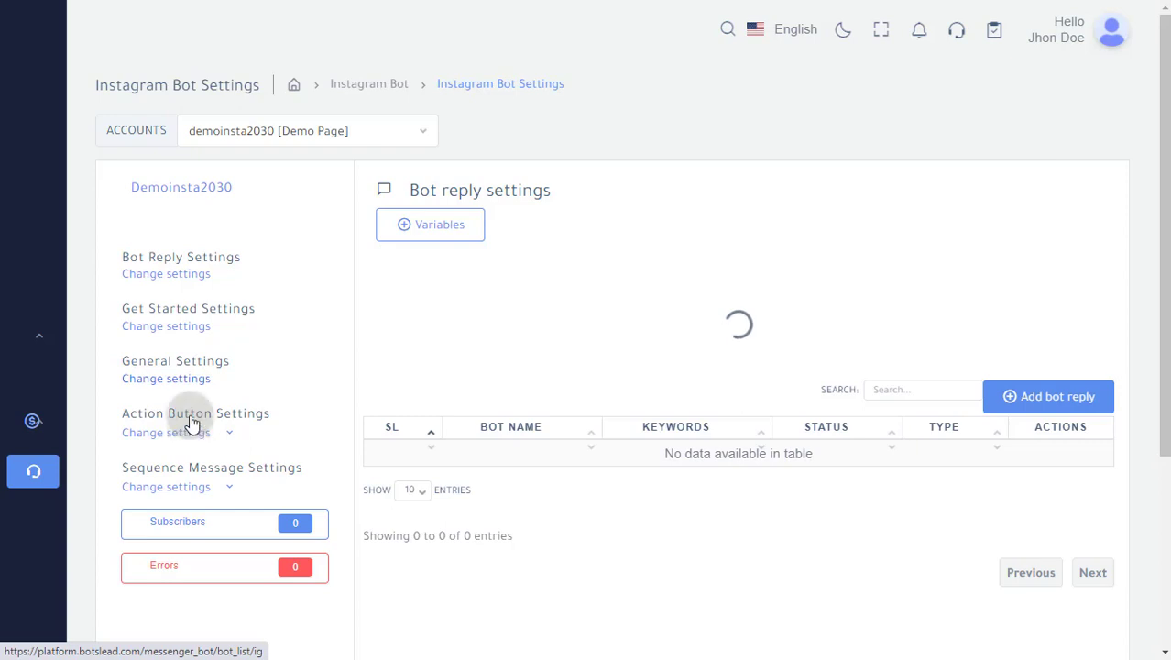
left_click(190, 383)
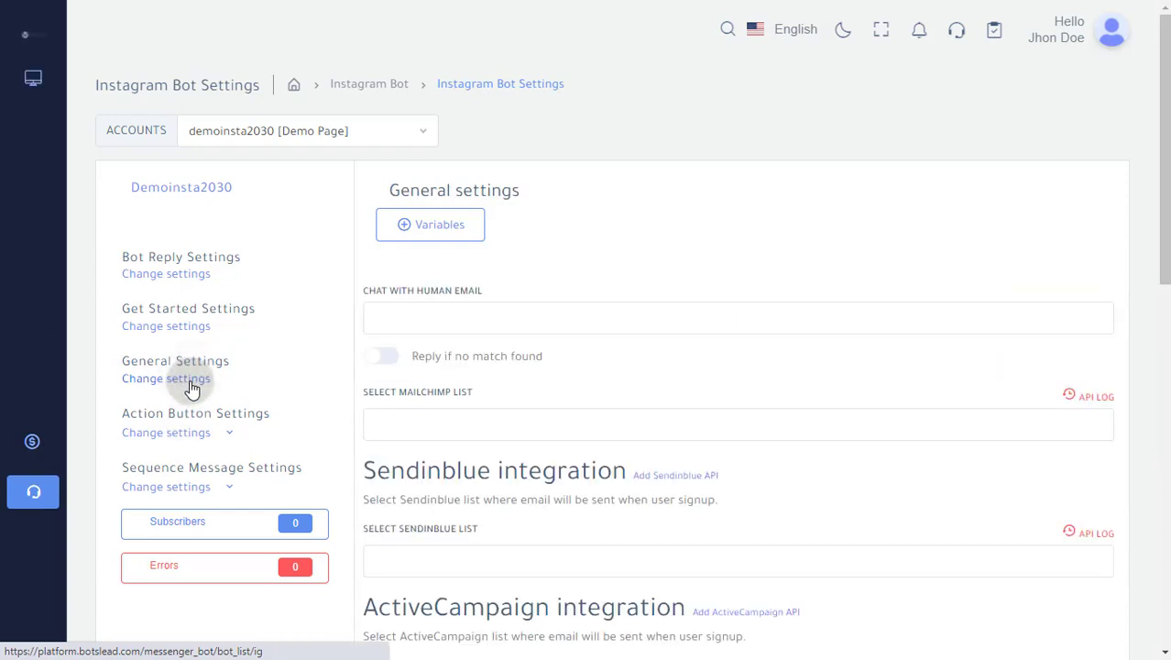
Review the bot's list of available variables and how to use them, and close the list
left_click(167, 278)
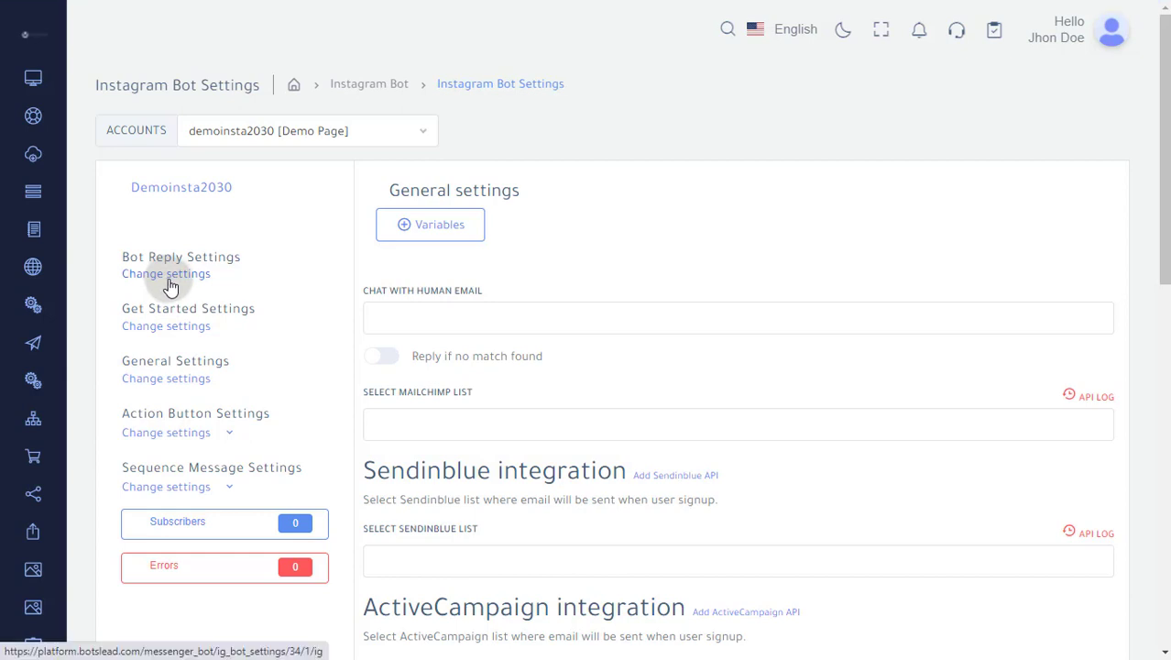
left_click(454, 227)
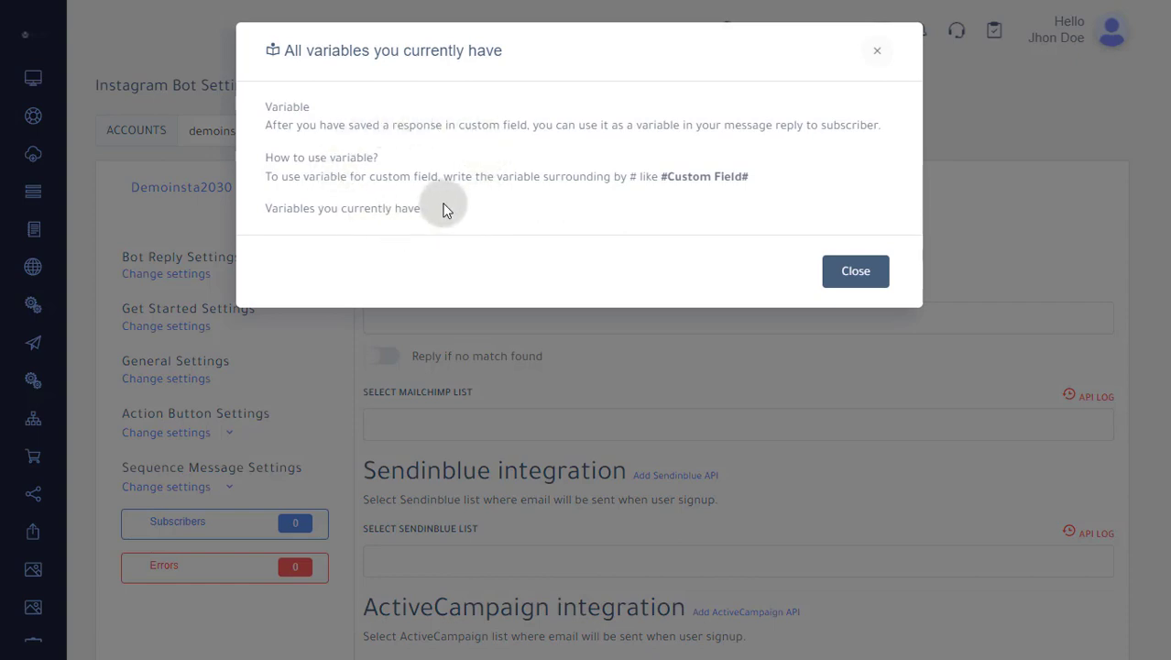
left_click(851, 278)
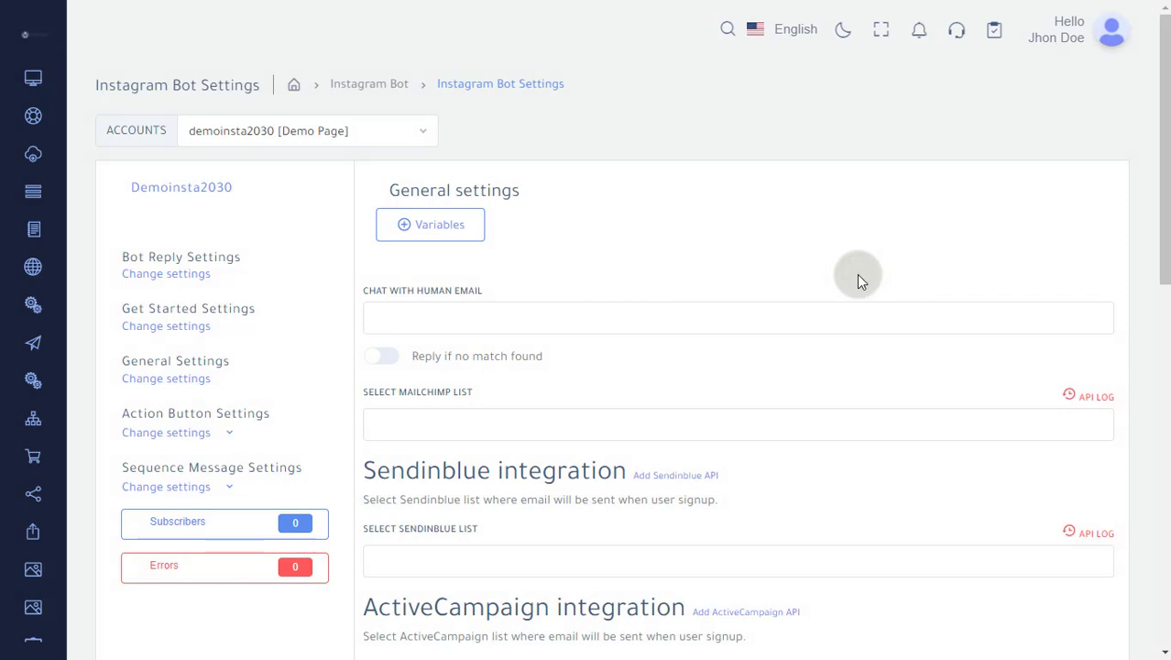
Create a new bot reply in the Bot Reply Settings and name it GREETING BOT
left_click(187, 281)
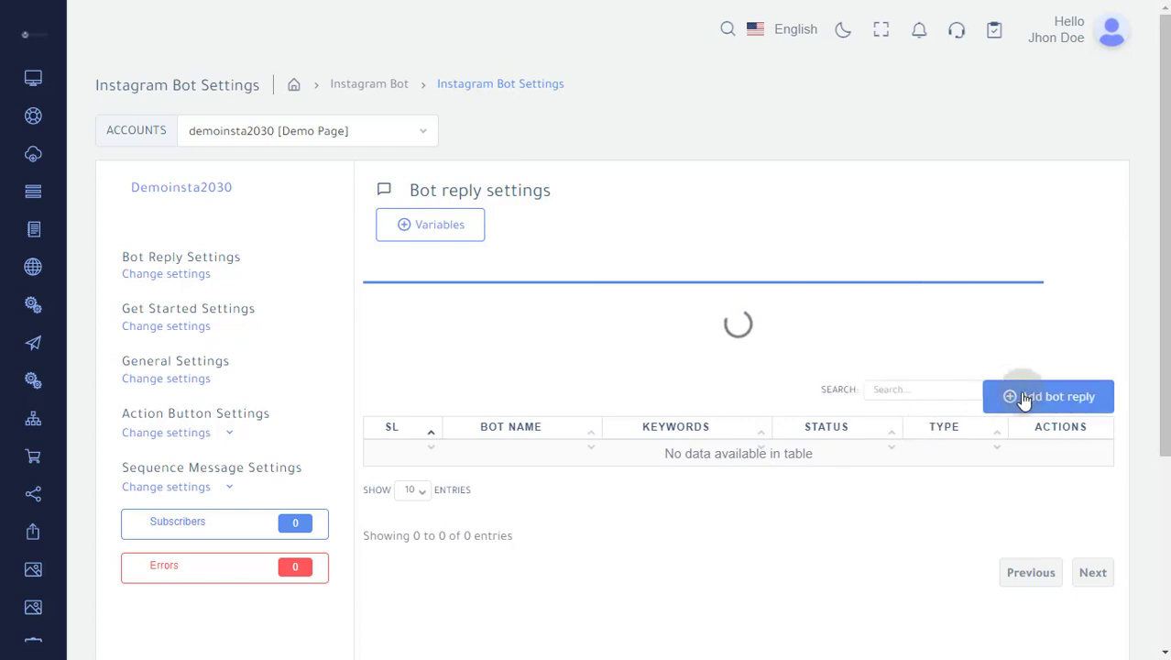
left_click(1051, 396)
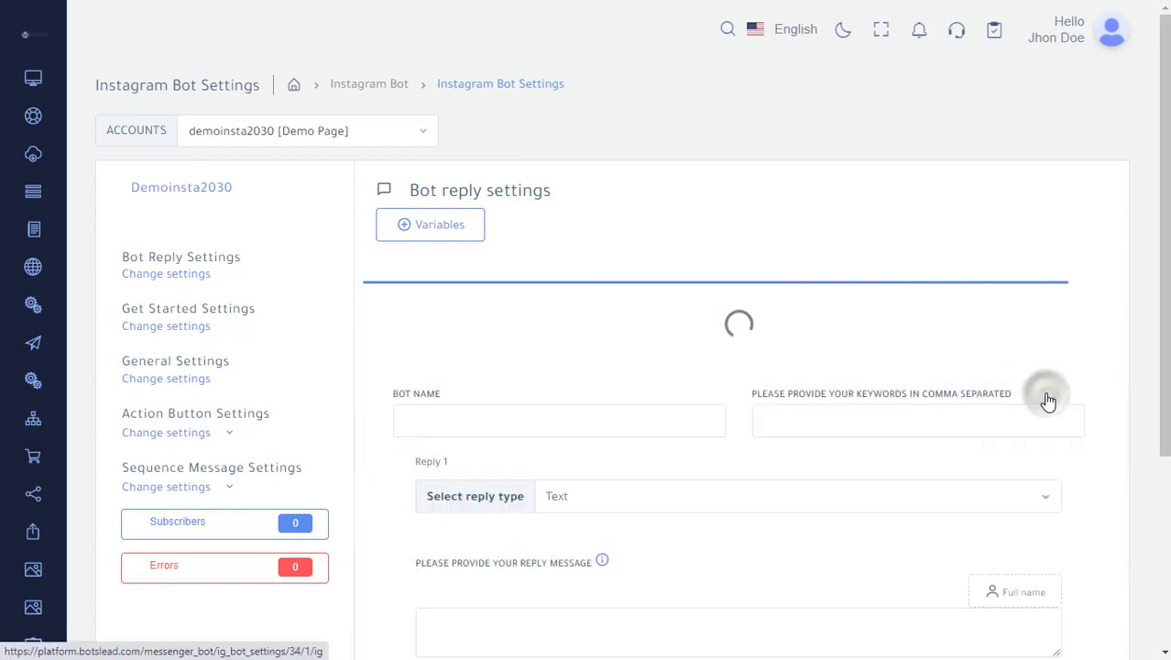
left_click(589, 421)
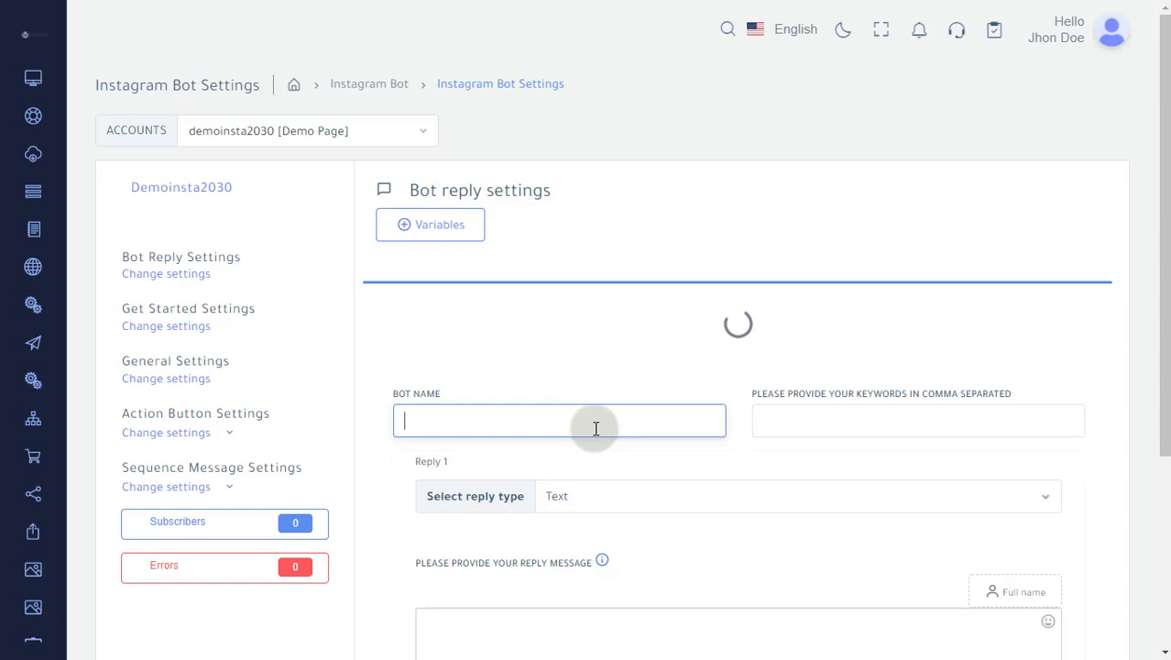
type("GREETIN")
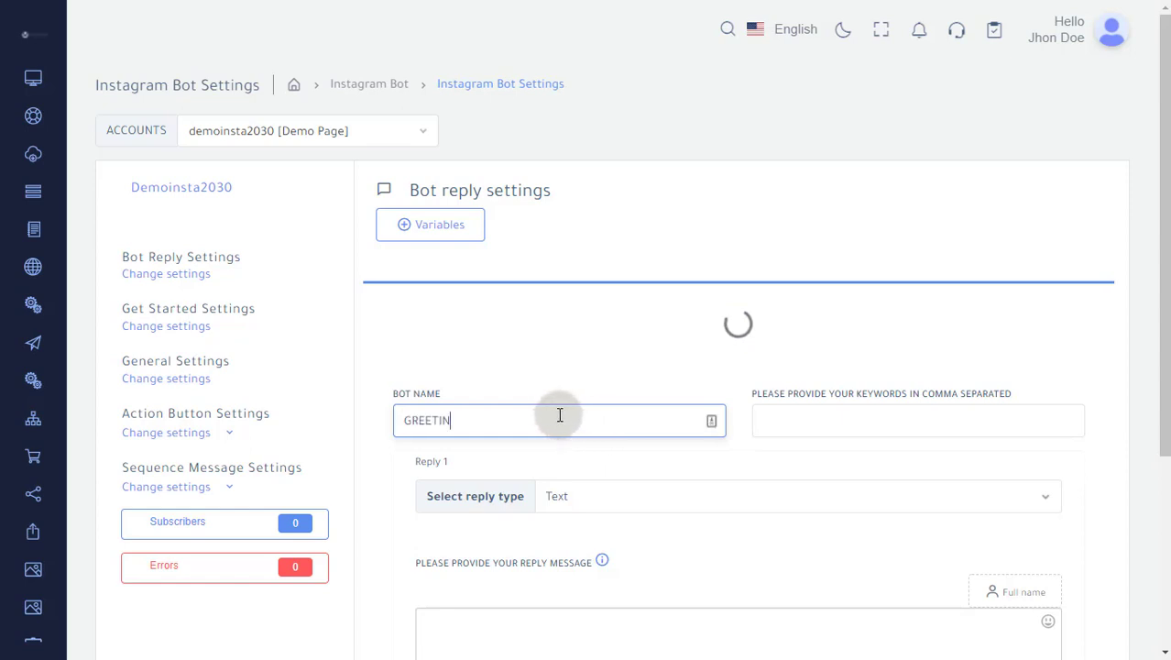
type("G BOT")
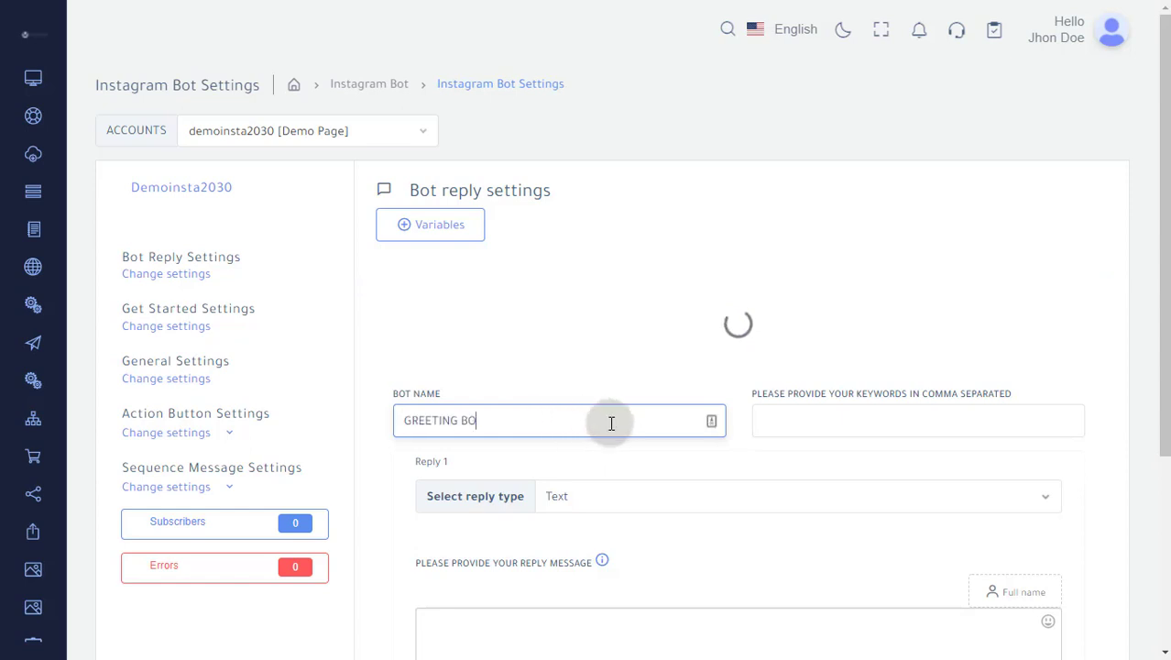
Set the bot's comma-separated keywords to HI, HEY
left_click(784, 427)
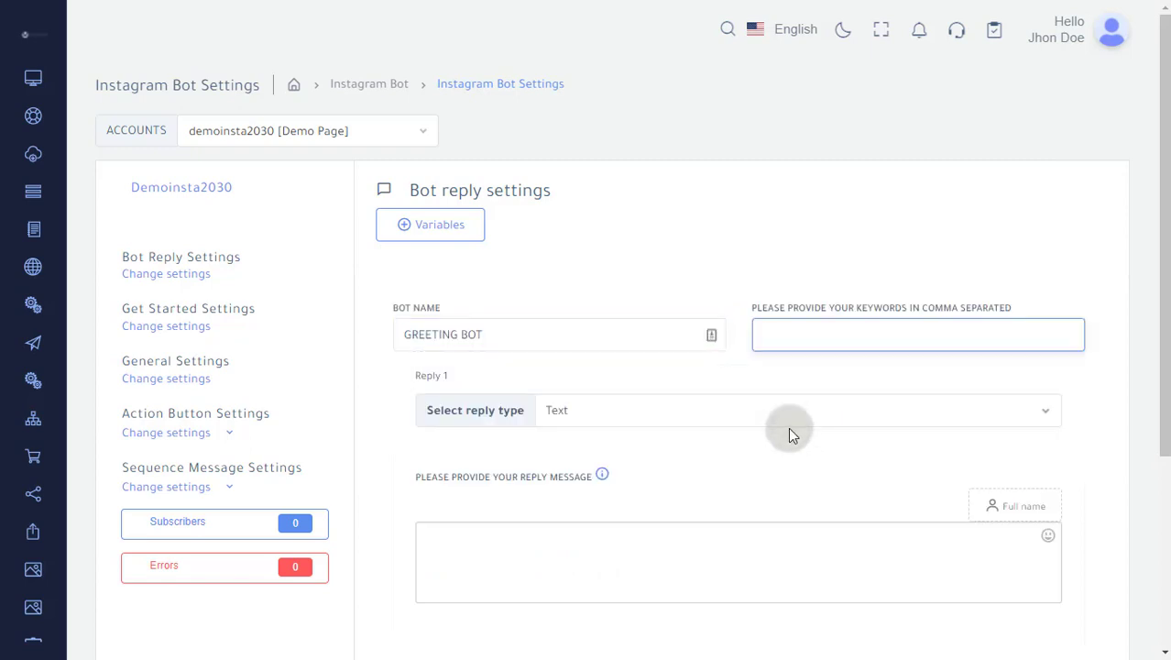
type("HI, HEY")
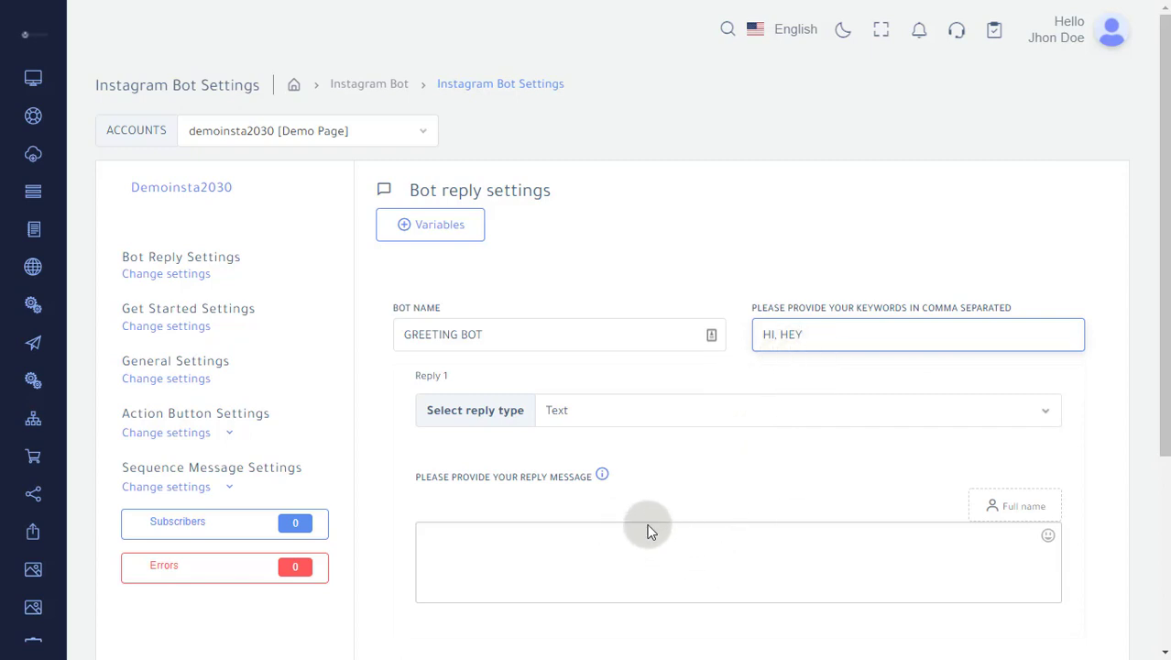
Look through the reply types available for Reply 1 and keep Text
scroll(674, 511, "down", 1)
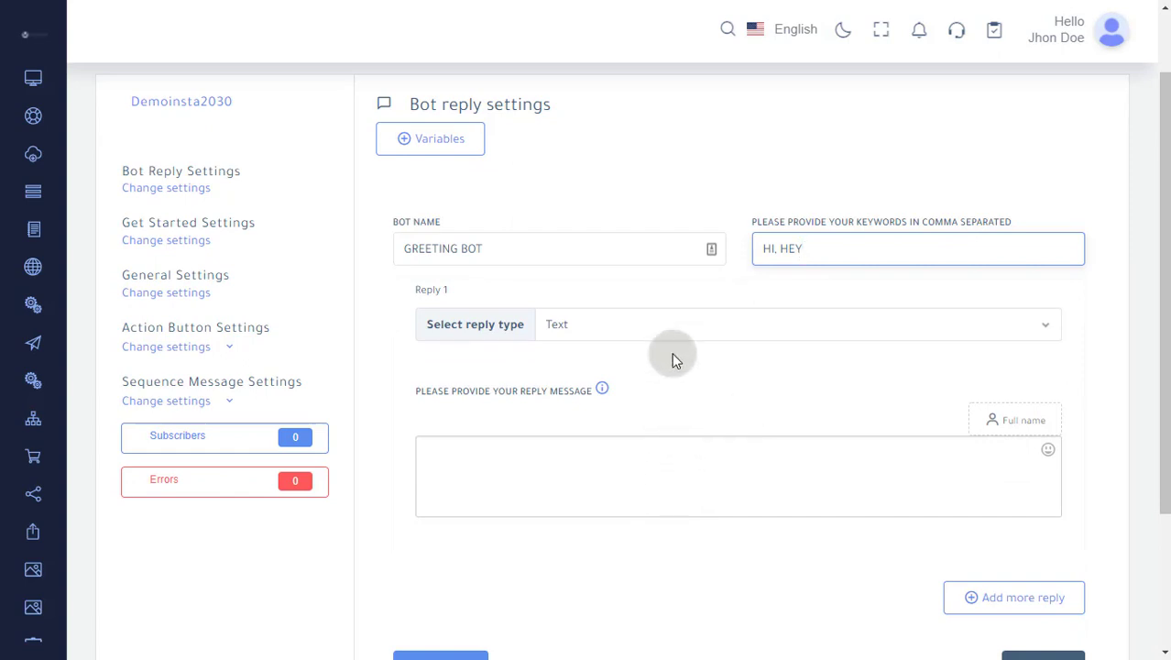
left_click(1047, 328)
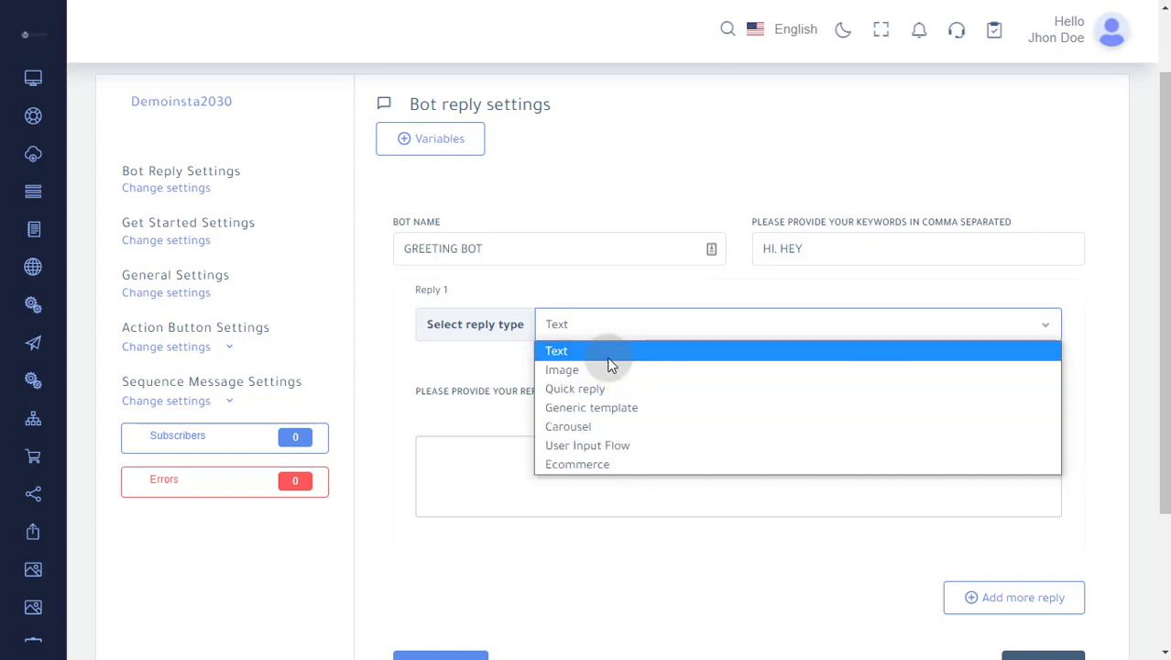
left_click(615, 486)
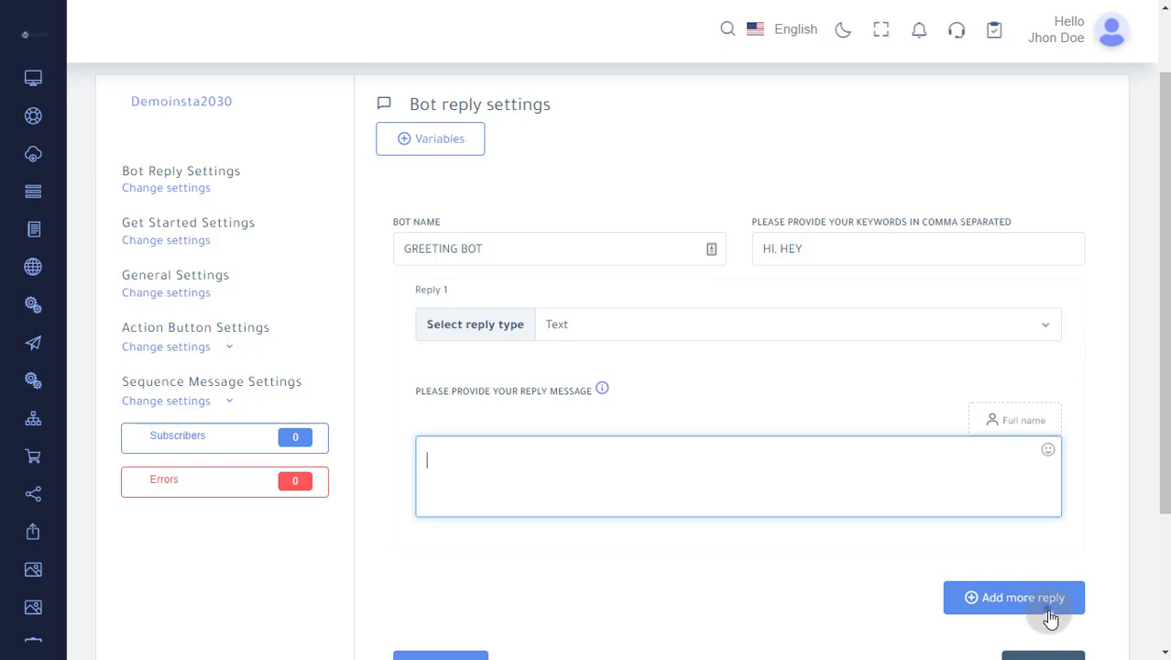
Add a second reply to the bot below Reply 1
scroll(834, 531, "down", 3)
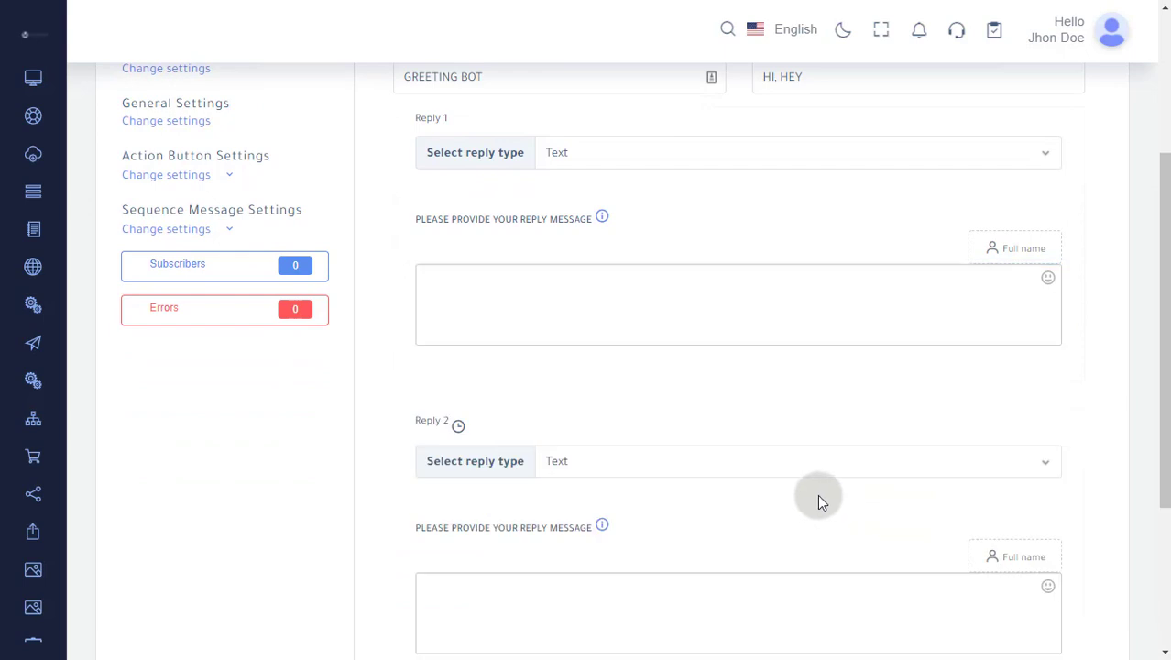
scroll(748, 476, "down", 3)
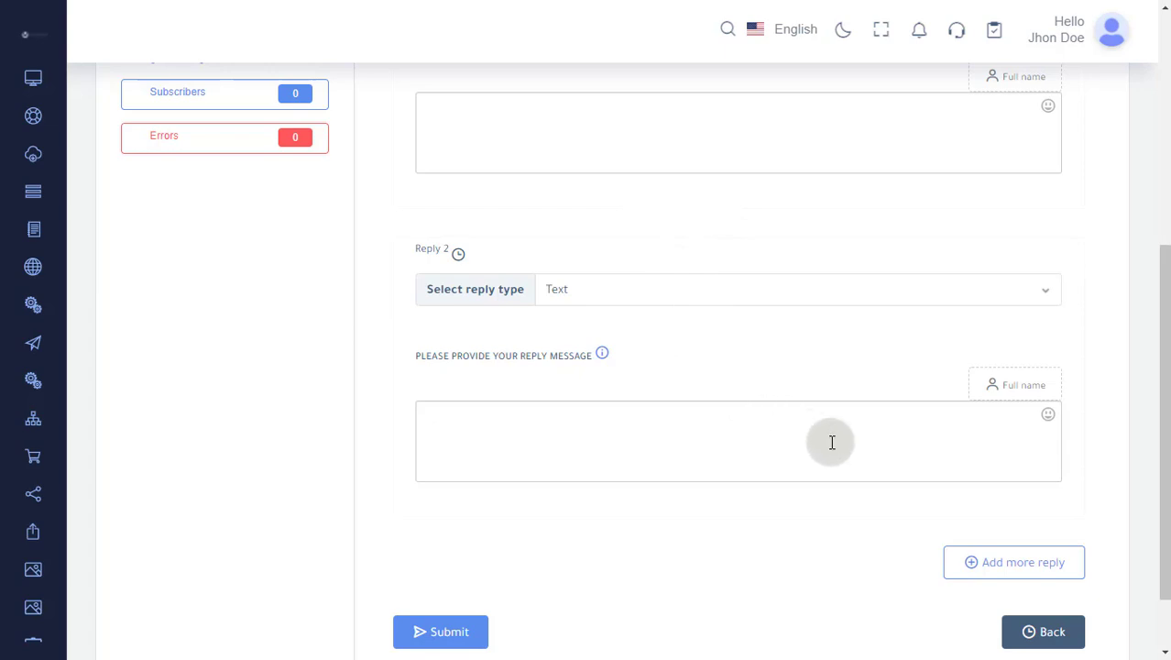
scroll(832, 442, "up", 4)
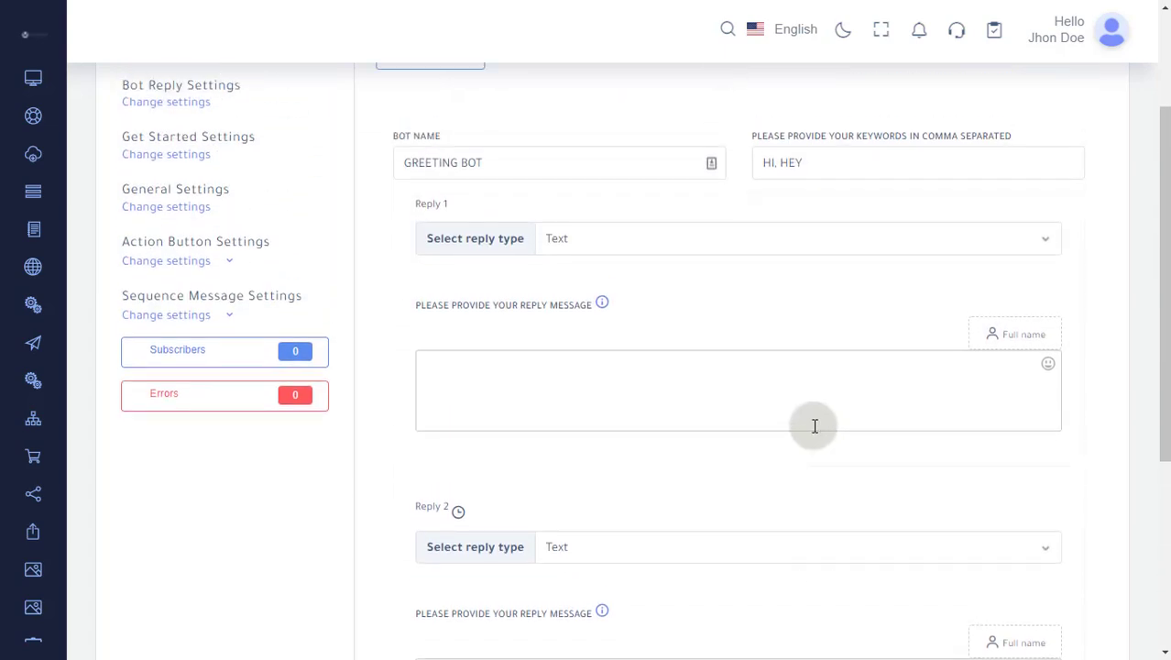
Keep Reply 1 as a Text reply and insert the #LEAD_FULL_NAME# variable into its reply message
left_click(674, 245)
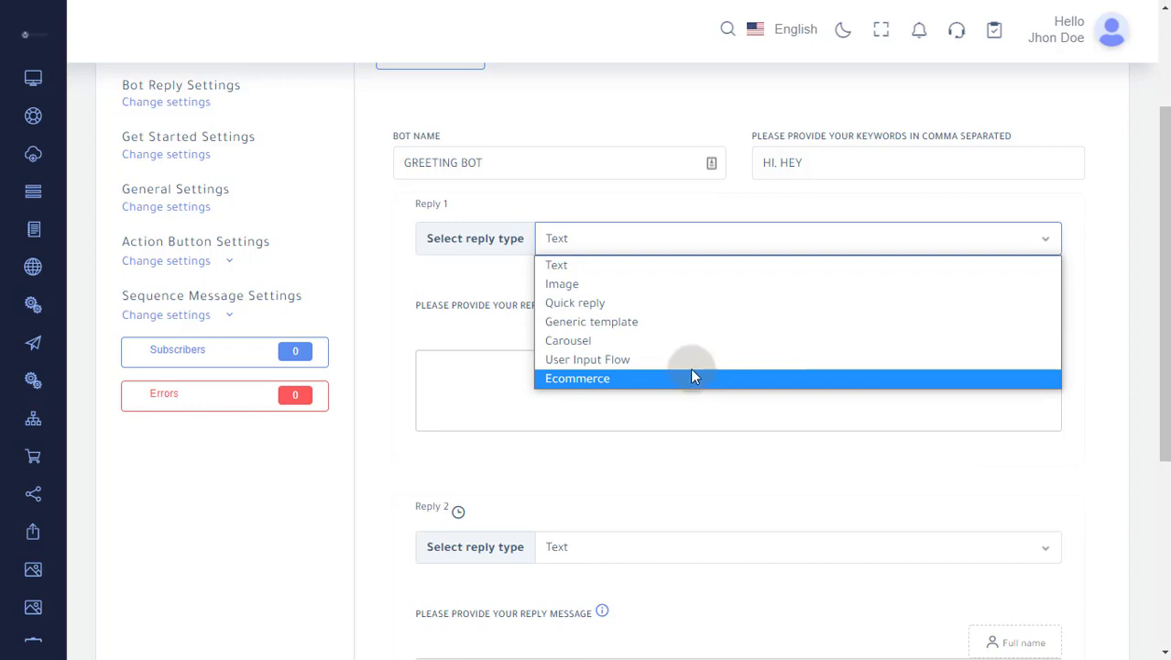
left_click(691, 270)
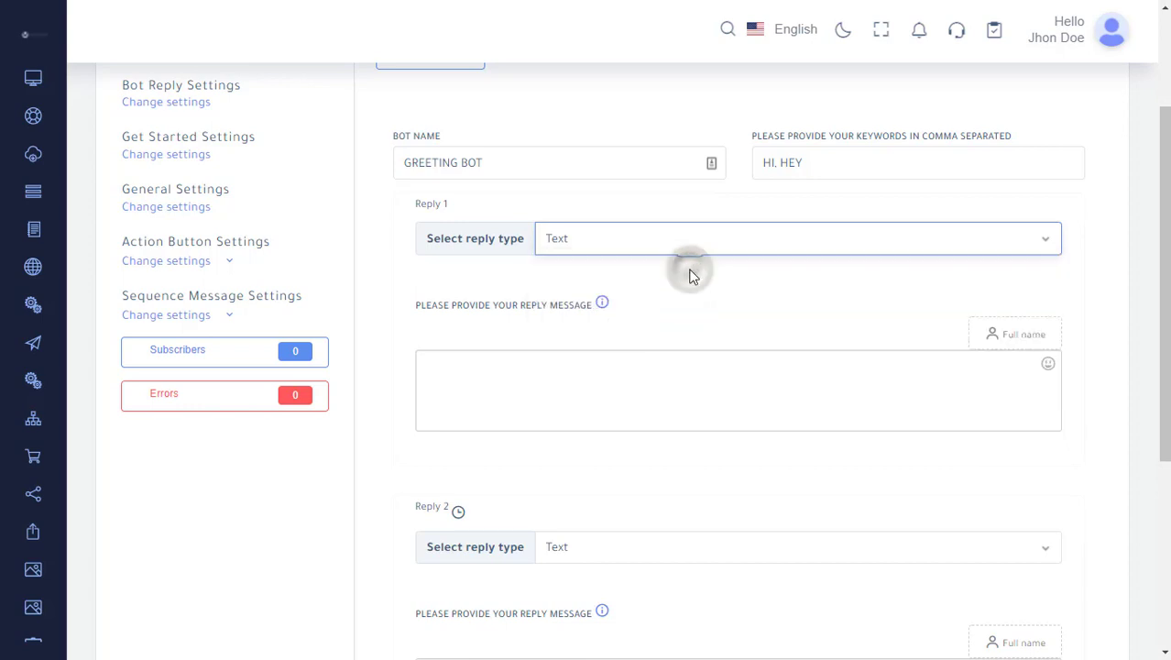
left_click(656, 411)
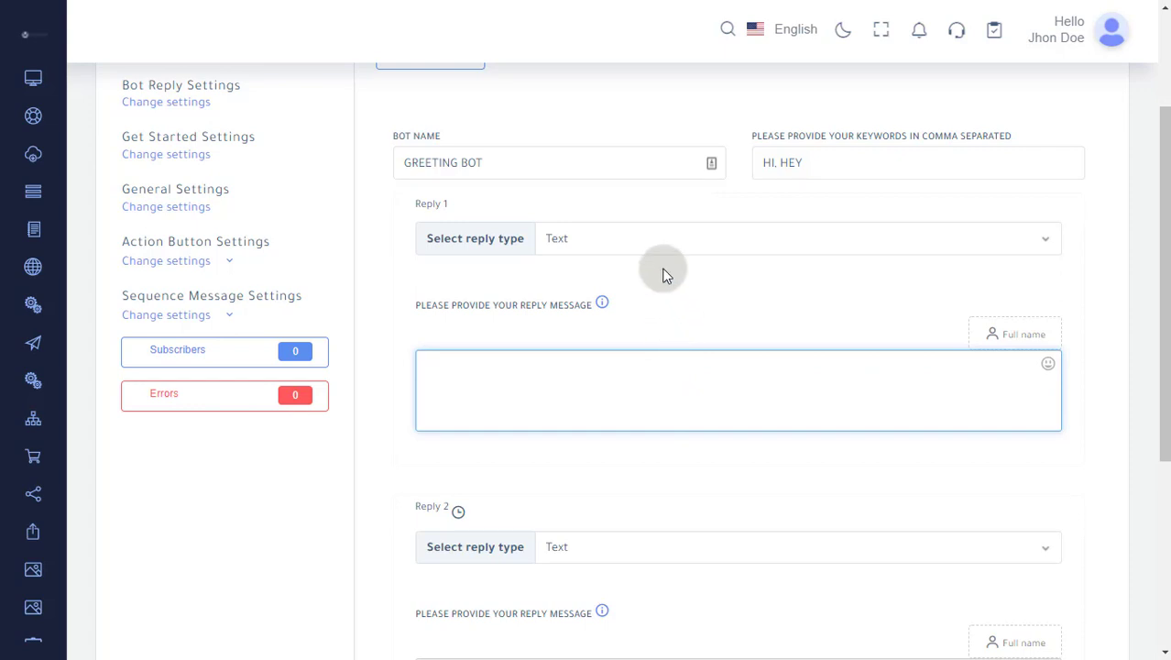
left_click(706, 240)
left_click(706, 240)
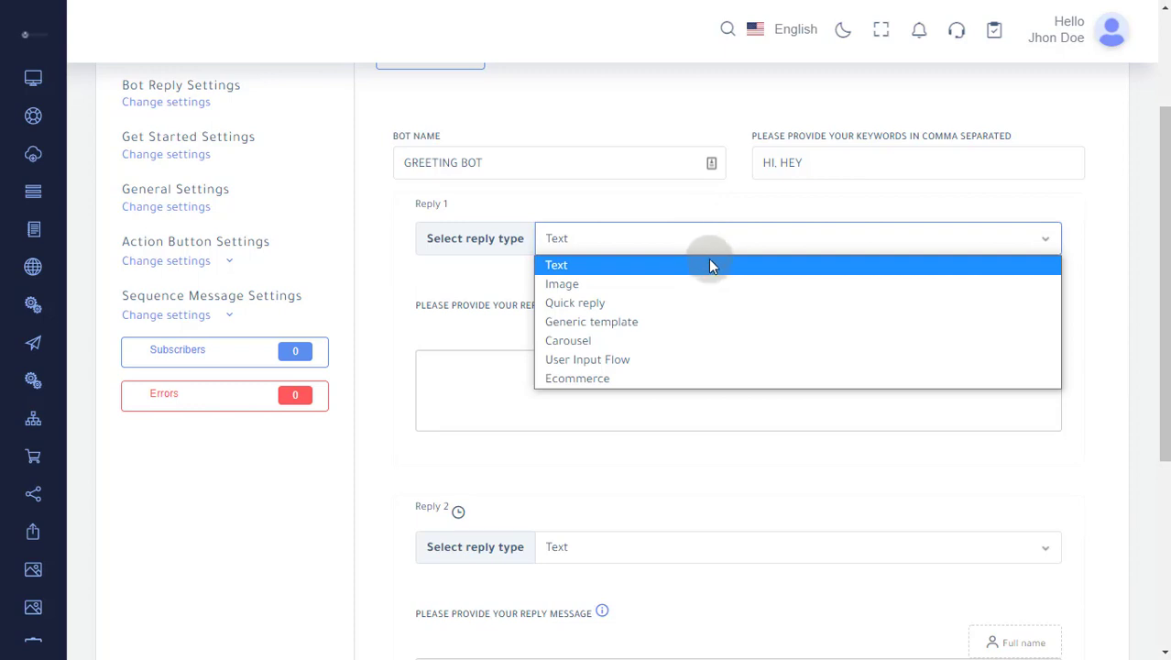
left_click(706, 266)
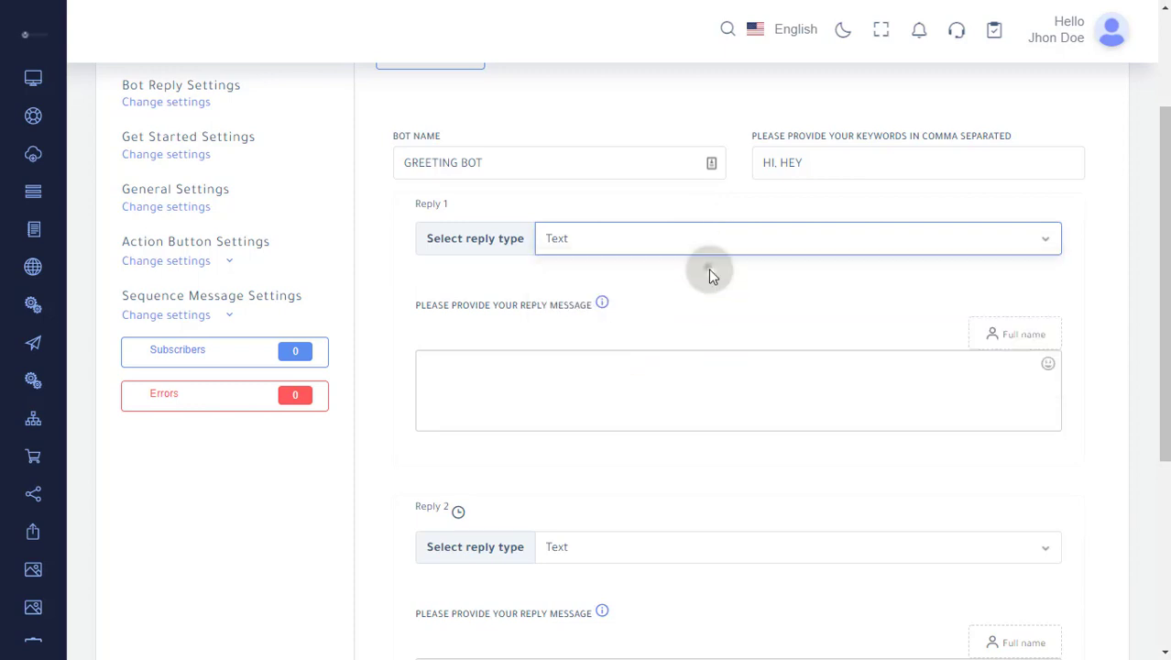
left_click(698, 376)
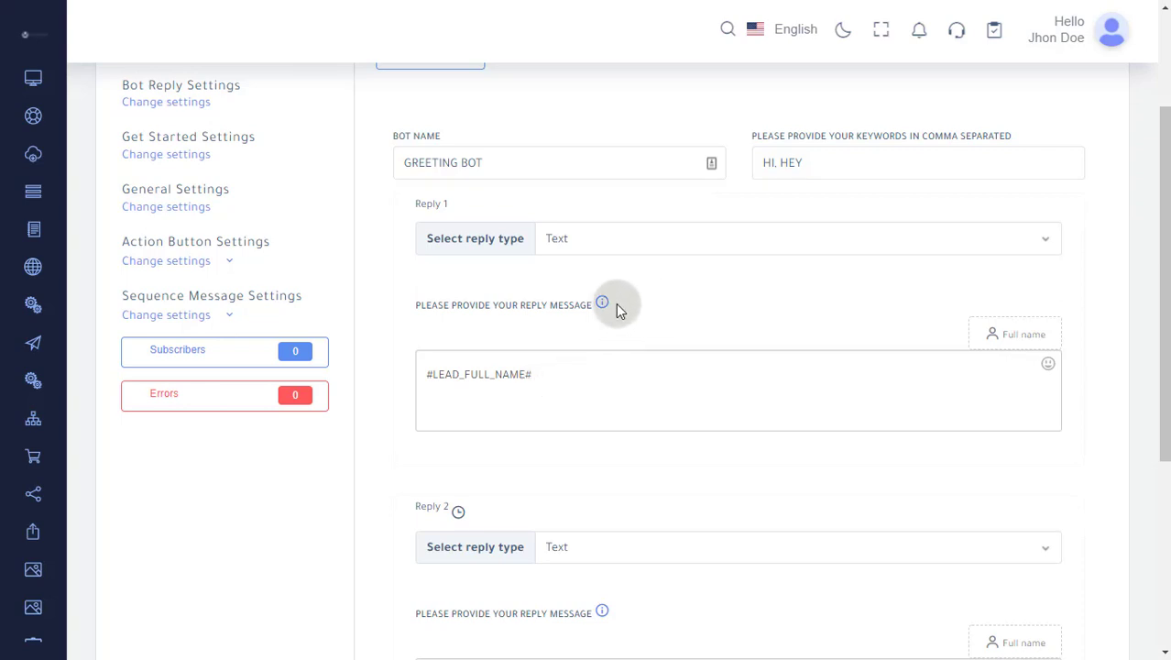
mouse_move(607, 308)
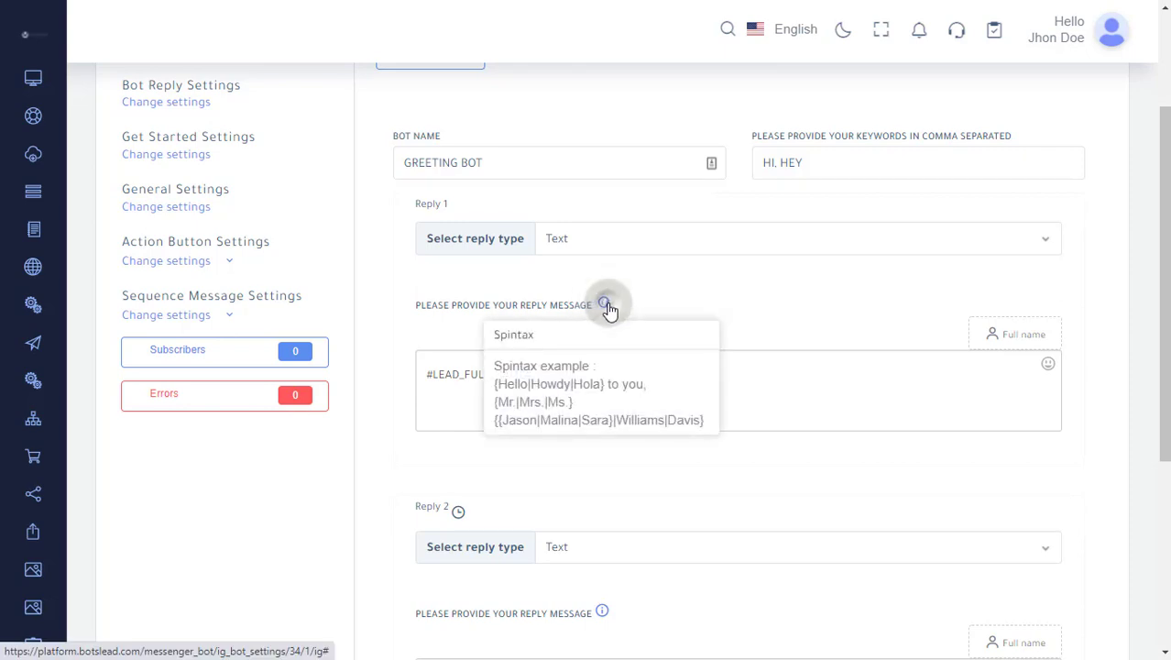
Set Reply 1's type to Image and try out its image URL and upload options
left_click(663, 243)
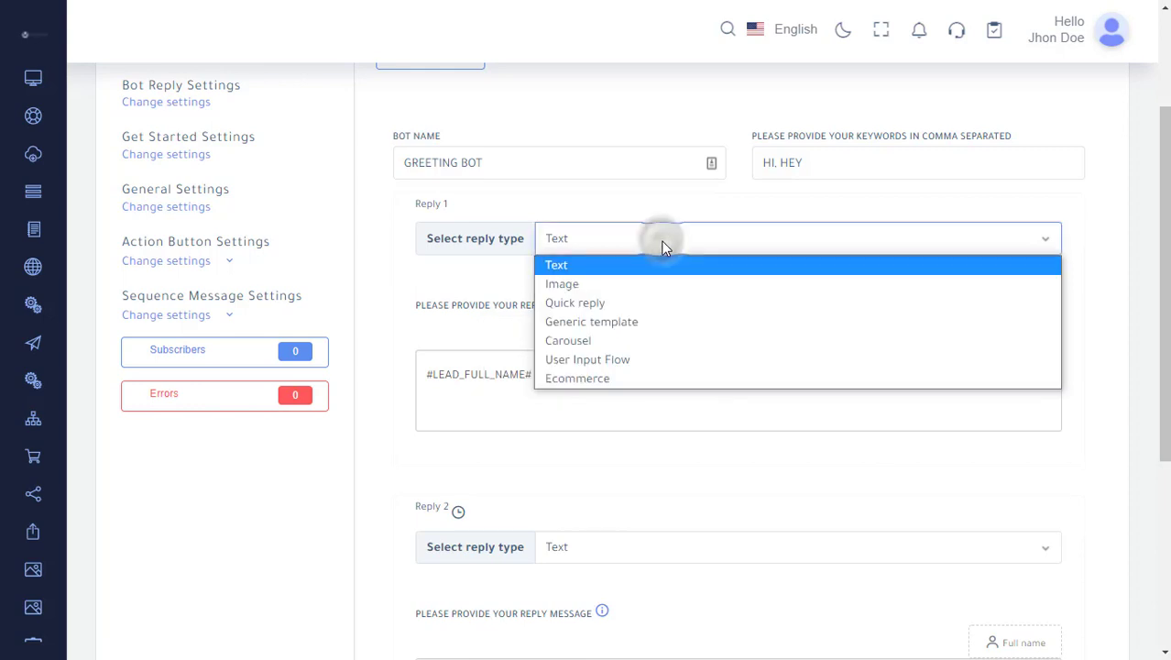
left_click(659, 282)
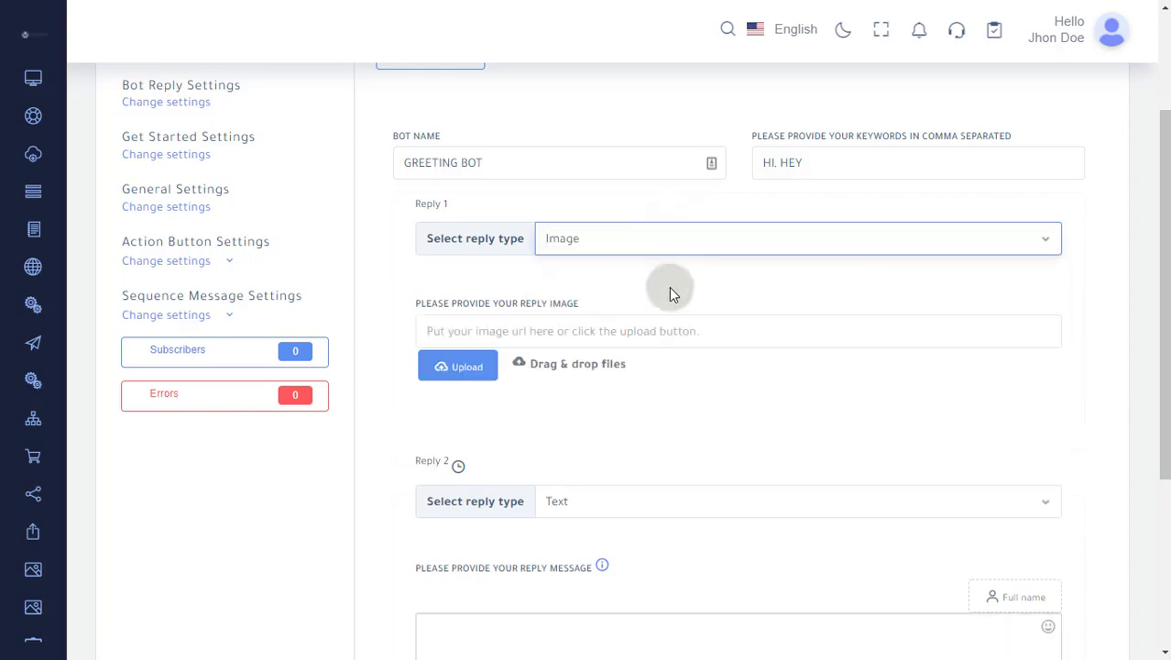
left_click(666, 337)
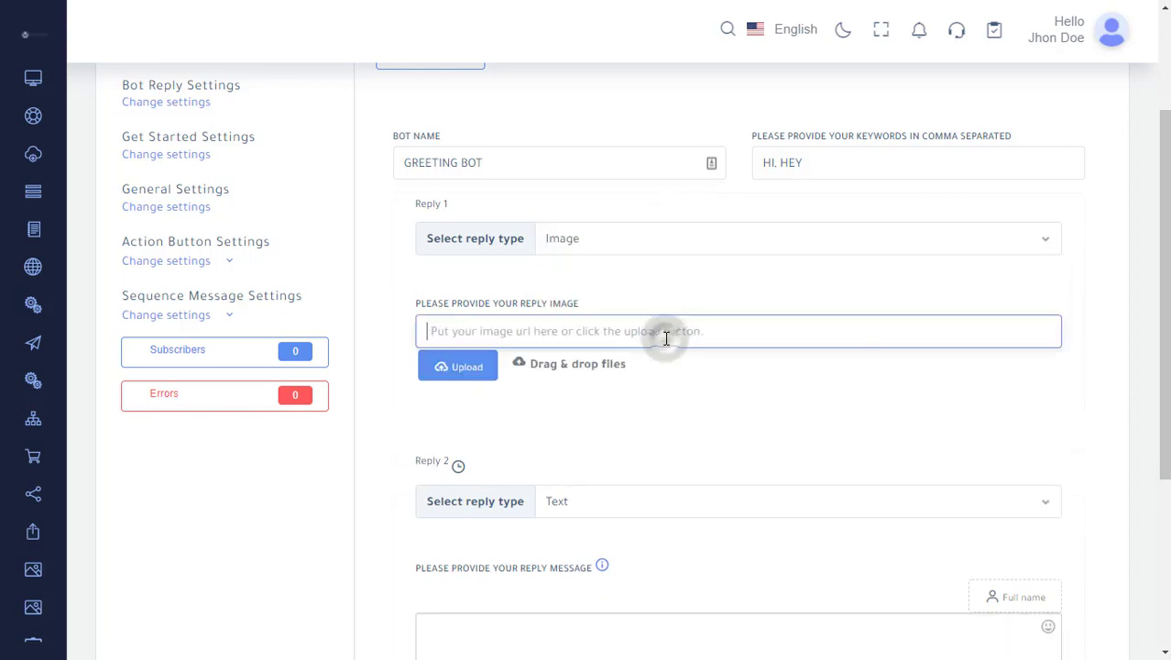
left_click(475, 375)
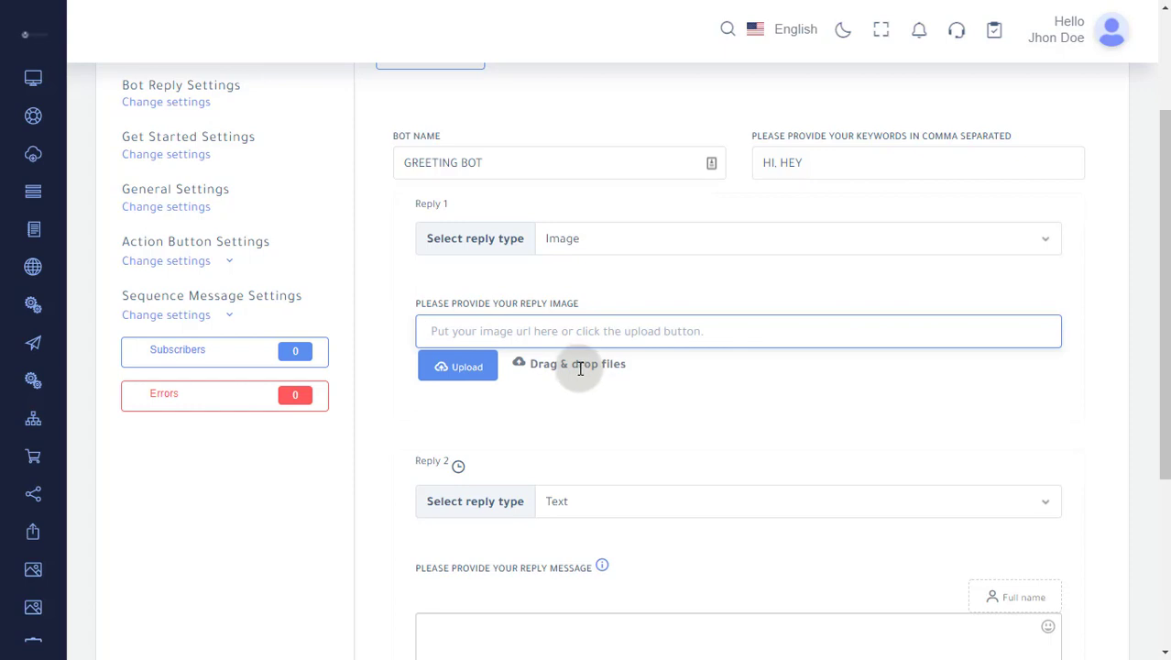
Set Reply 1's type to Quick reply and start editing its reply message
left_click(678, 239)
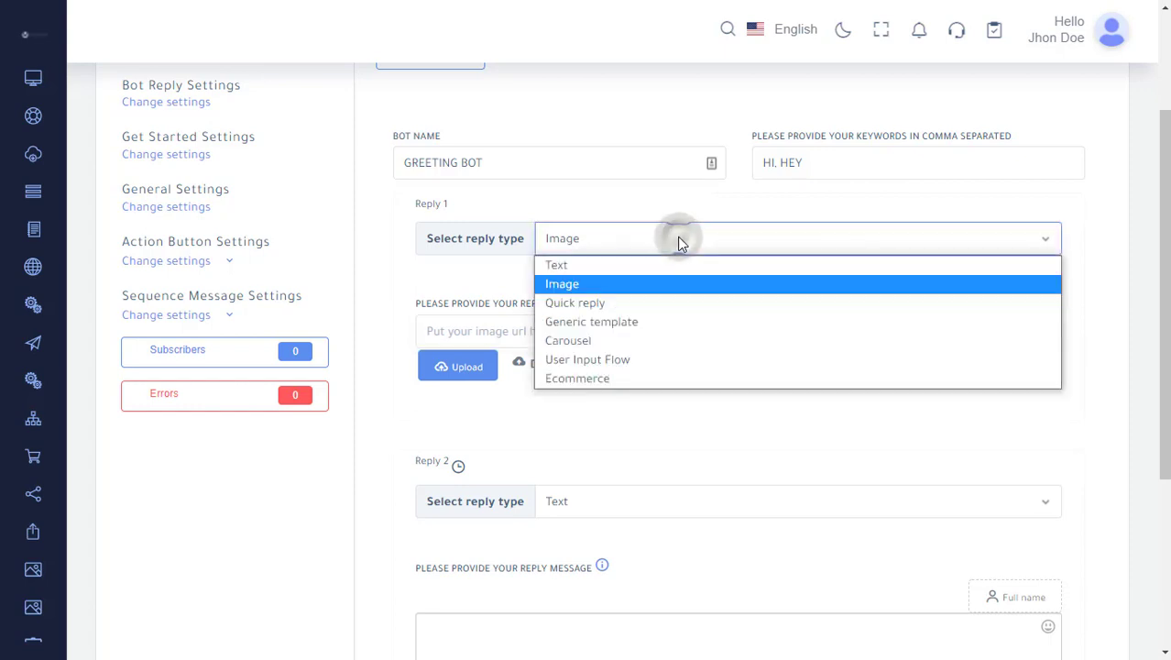
left_click(678, 303)
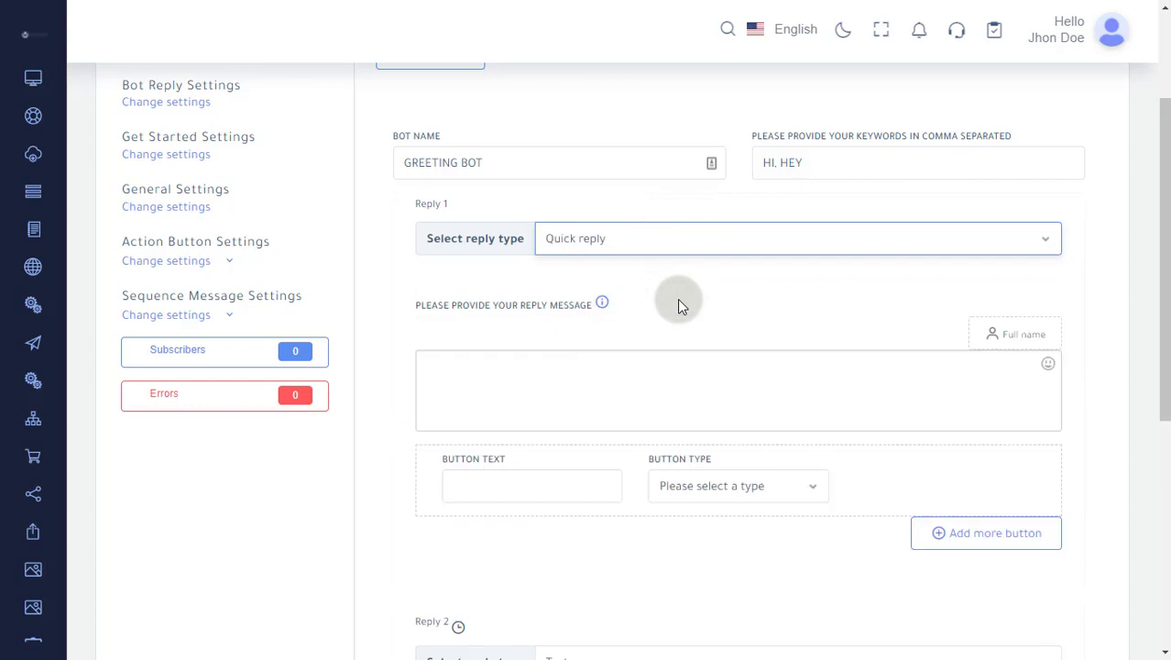
left_click(591, 386)
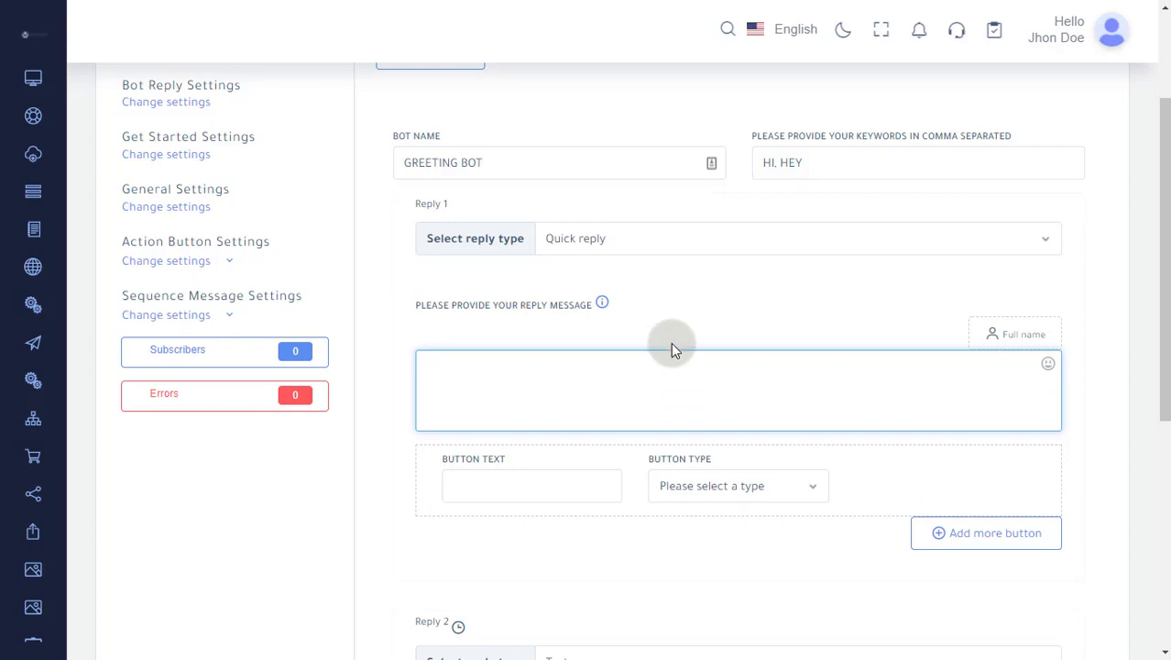
Set Reply 1's type to Generic template
left_click(662, 239)
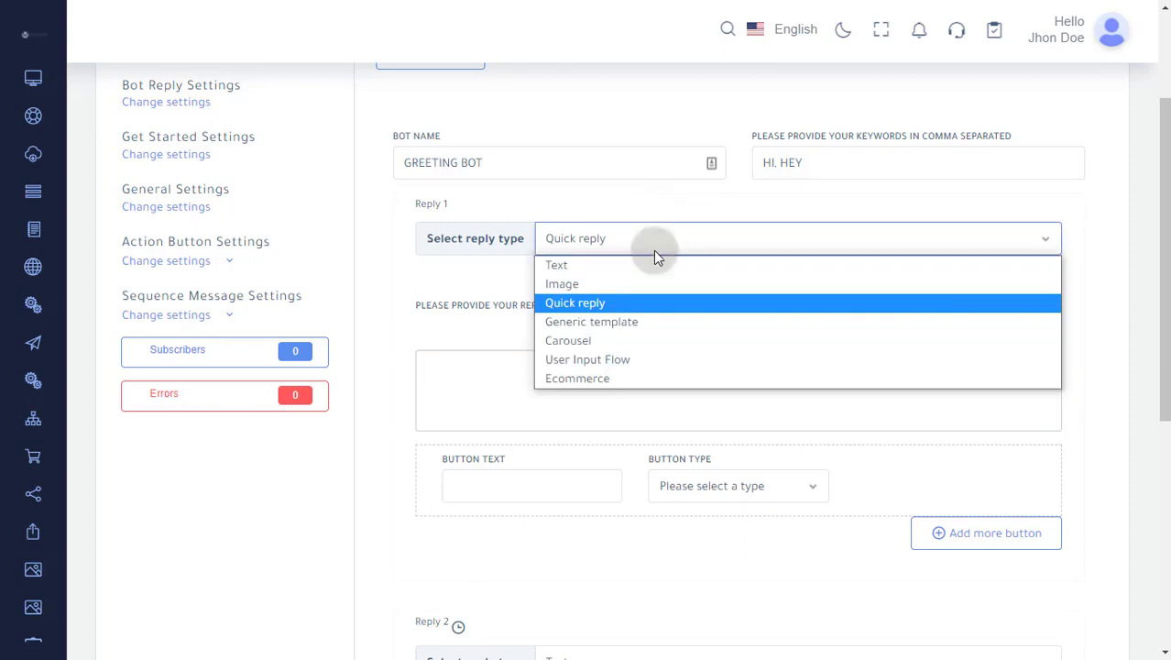
left_click(649, 322)
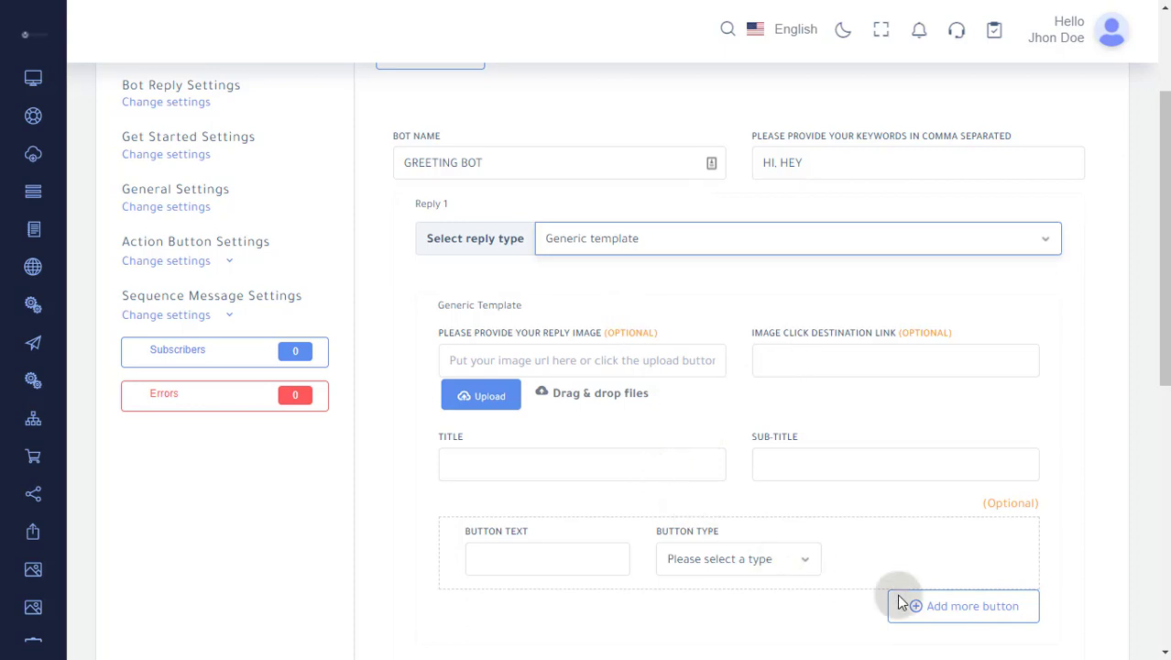
Set Reply 1's type to Carousel and look over its image, destination link, button and template fields
left_click(668, 240)
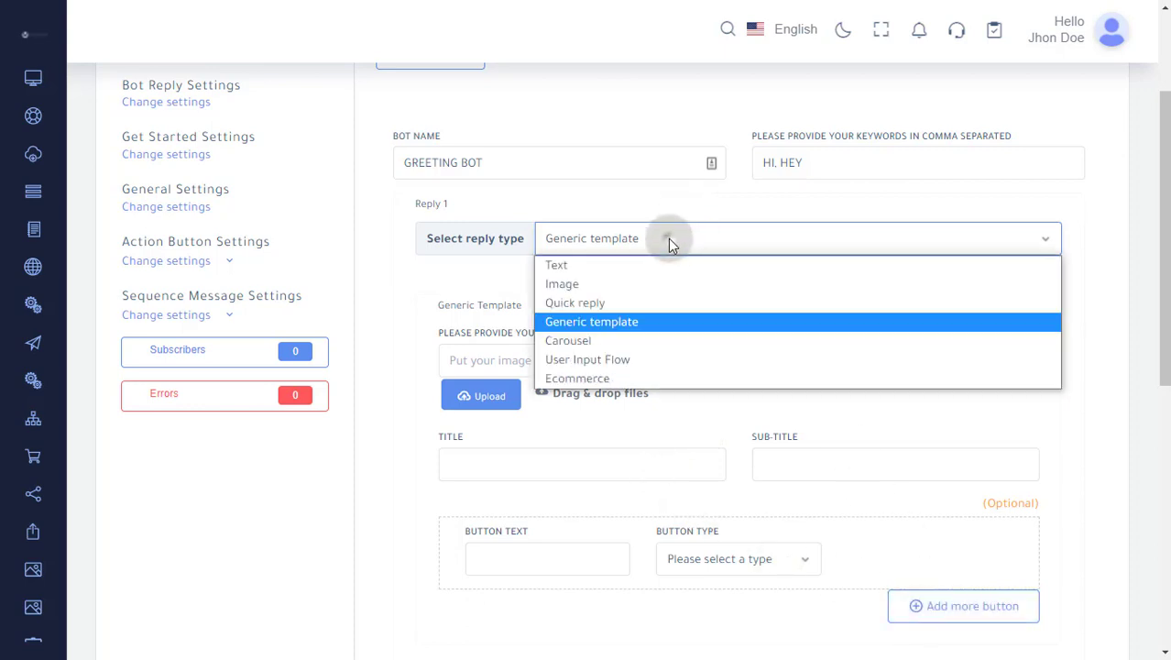
left_click(655, 341)
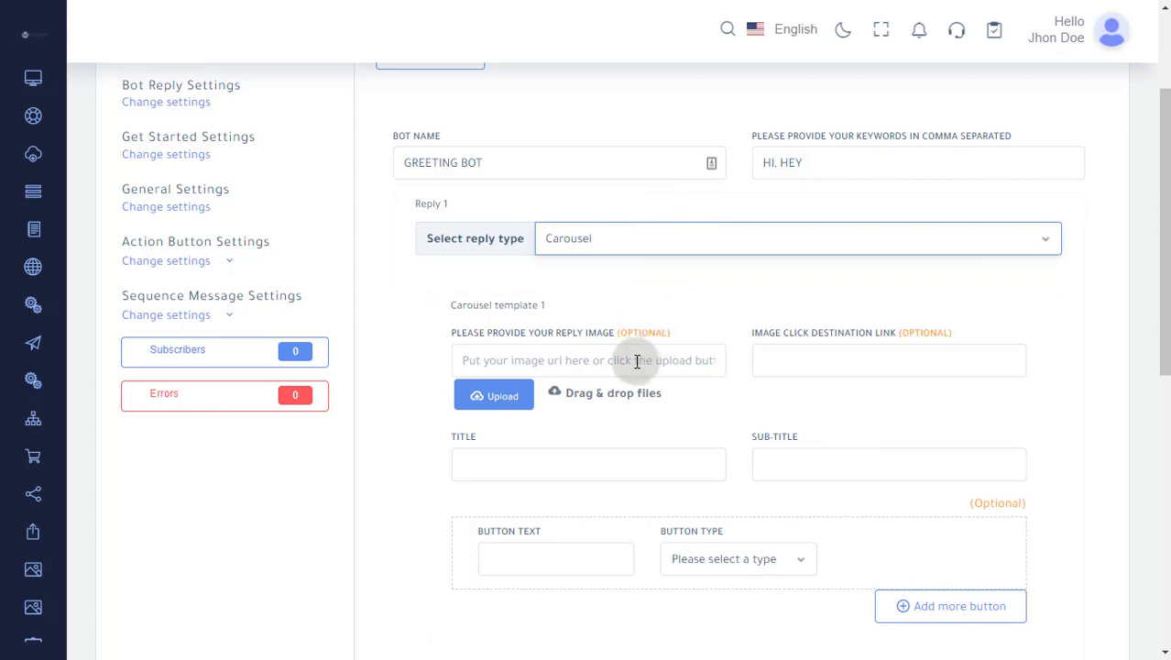
left_click(637, 360)
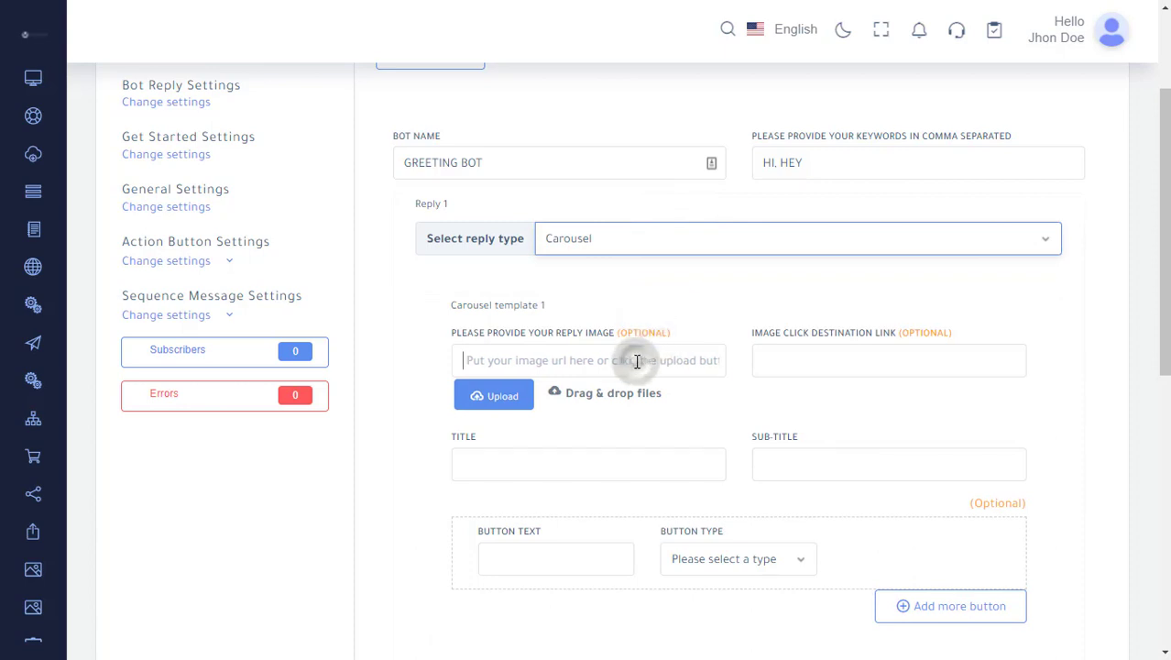
left_click(817, 372)
scroll(817, 372, "down", 2)
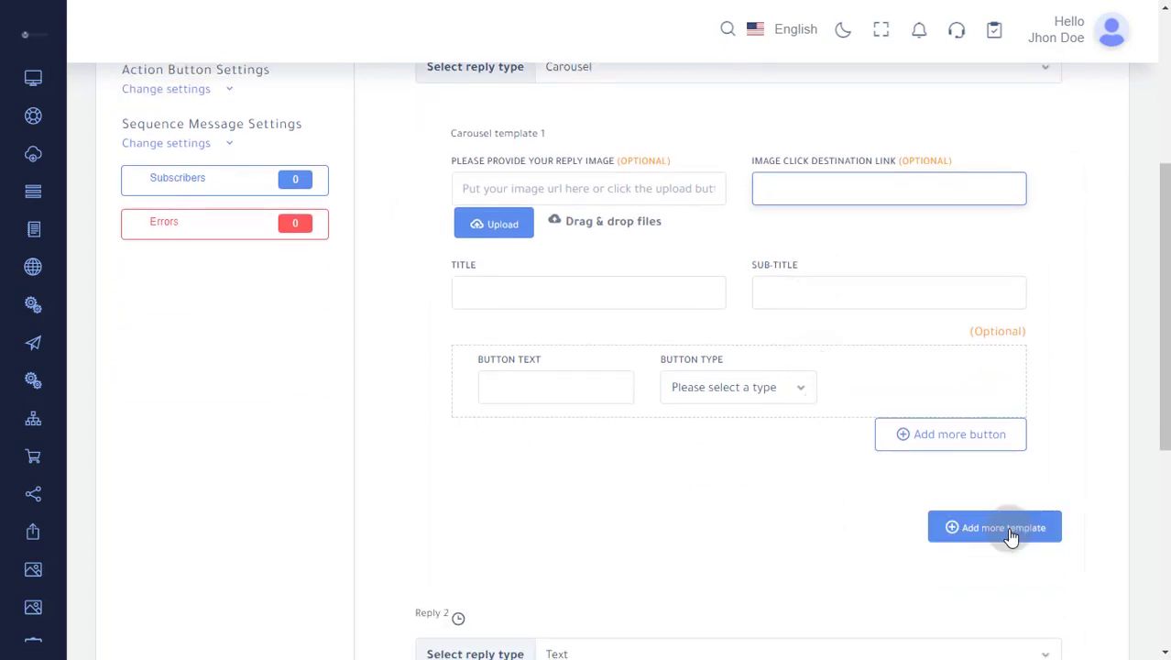
scroll(696, 399, "up", 3)
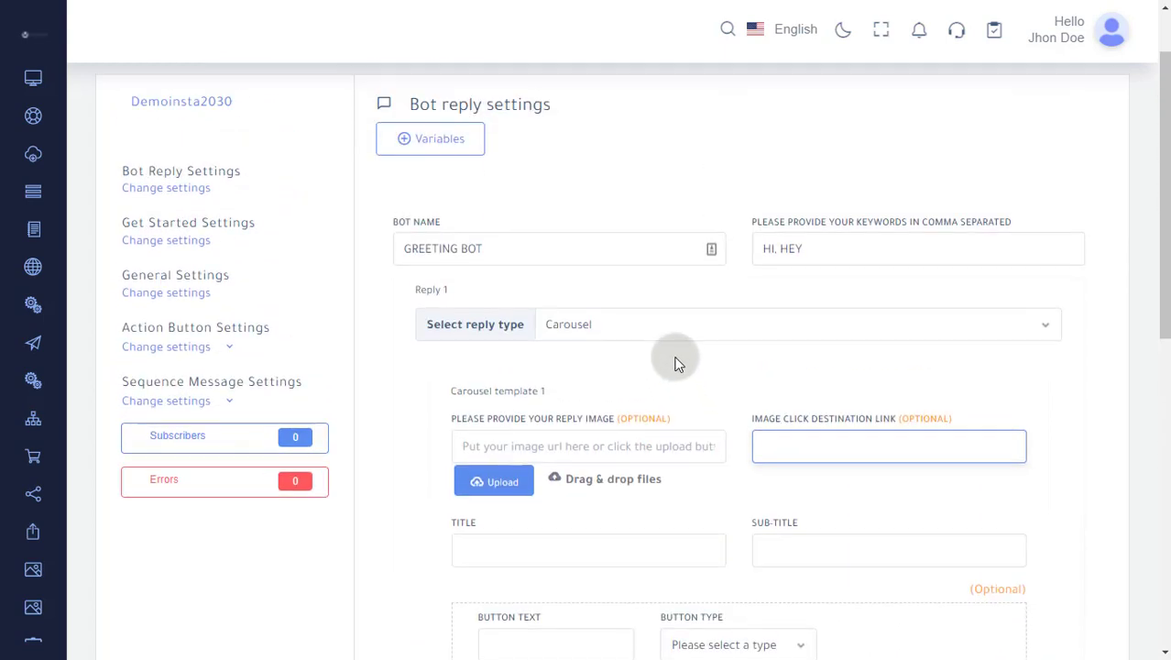
Set Reply 1's type to User Input Flow and check which flow campaigns can be selected
left_click(626, 324)
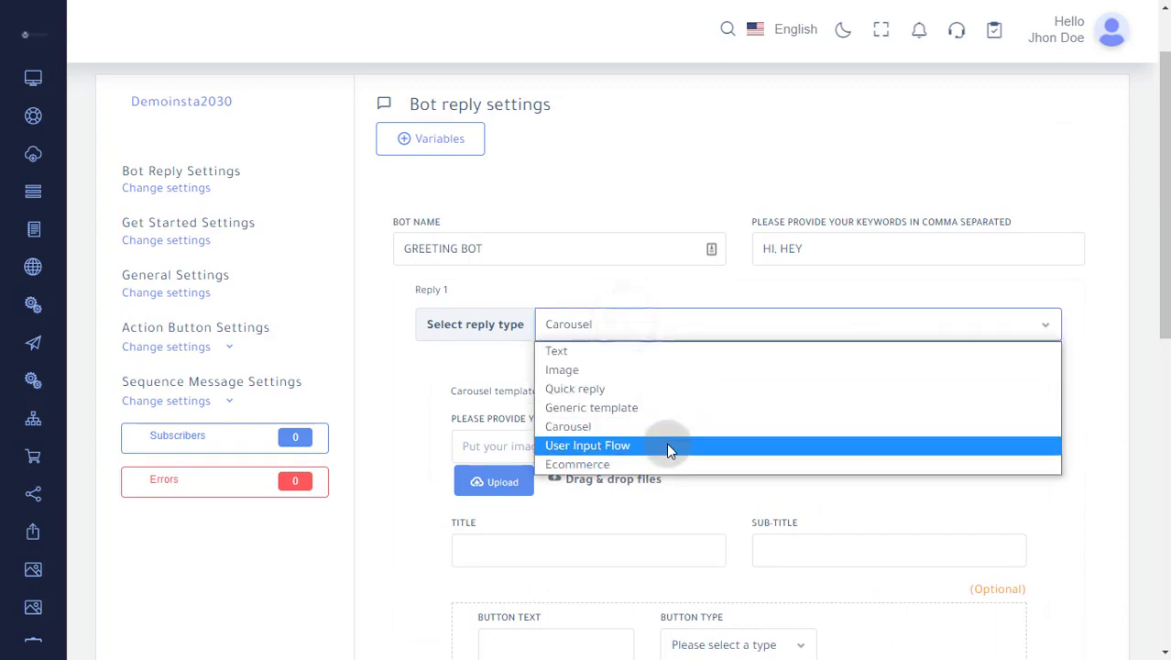
left_click(669, 445)
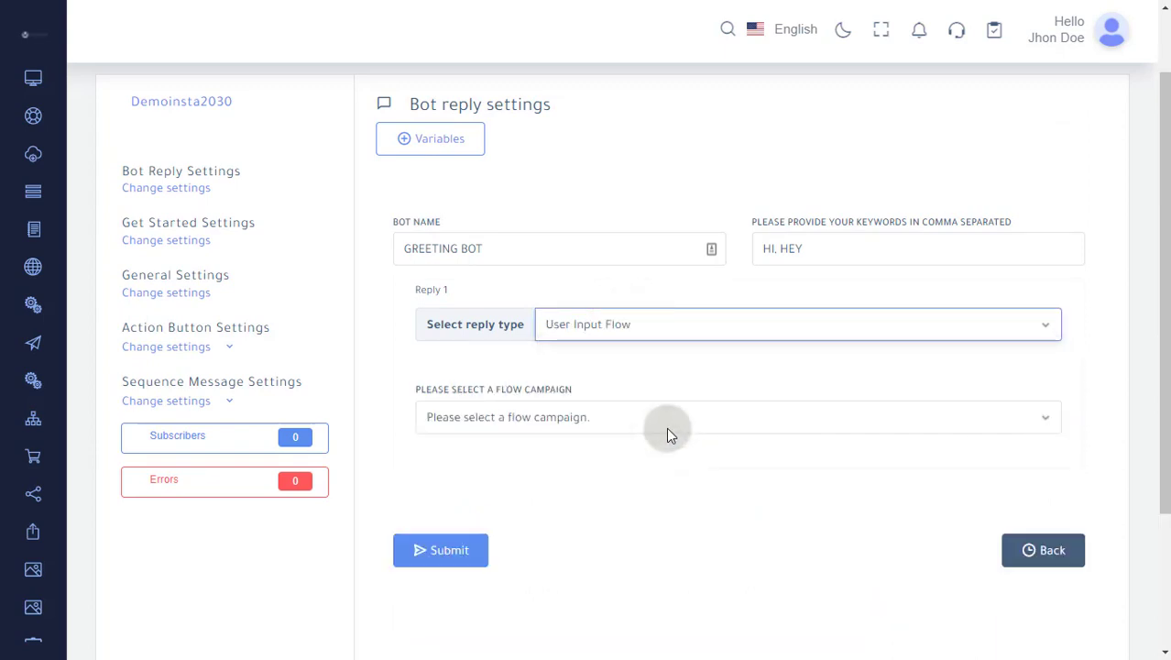
left_click(641, 419)
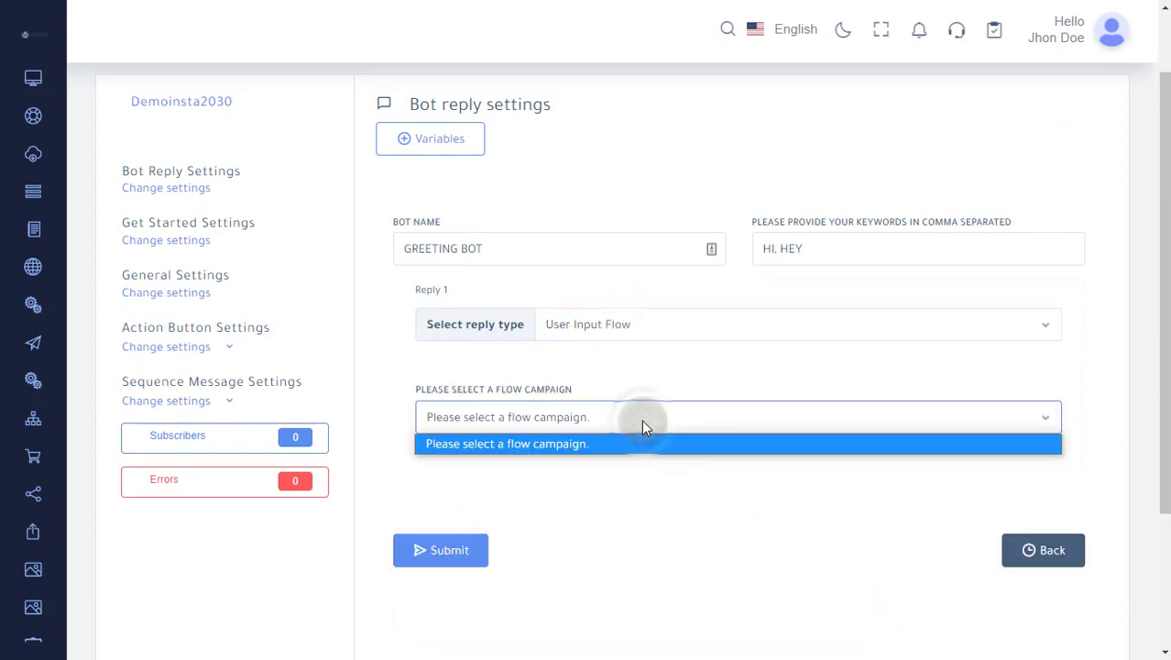
left_click(641, 419)
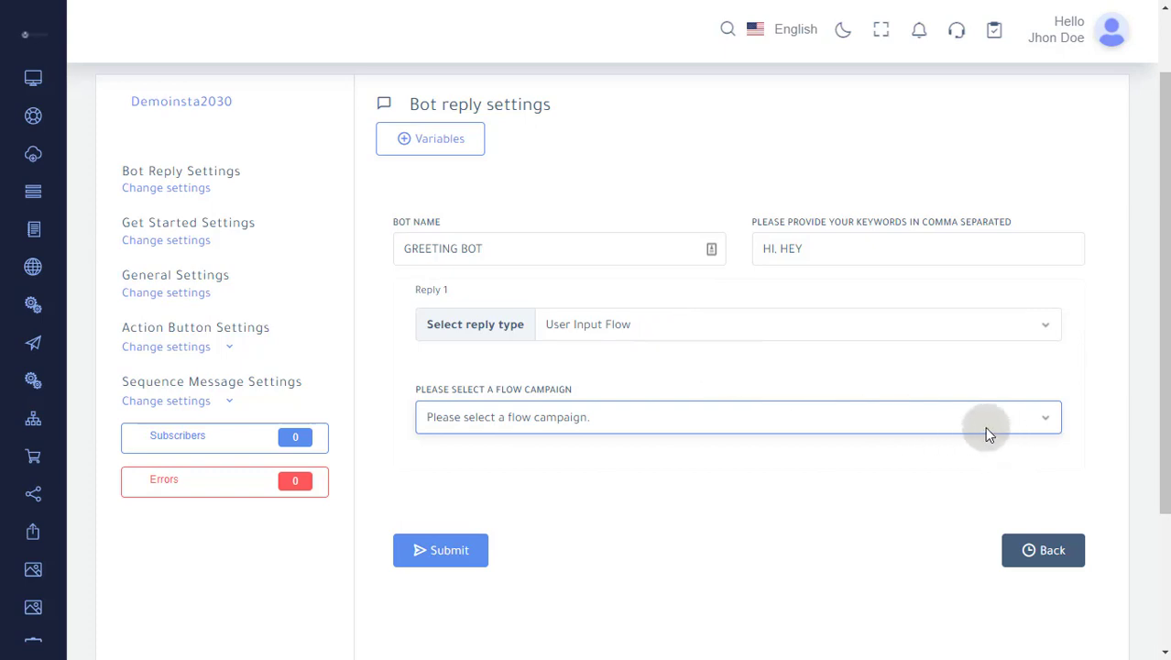
Set Reply 1's type to Ecommerce and check which ecommerce stores can be selected
left_click(670, 327)
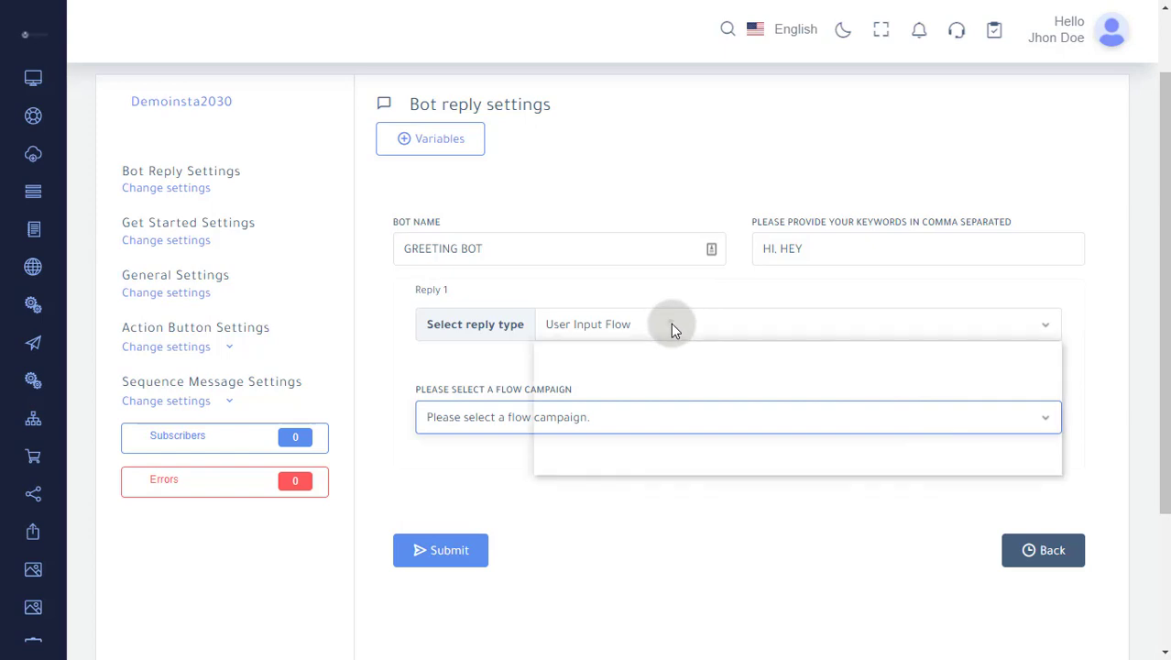
left_click(665, 463)
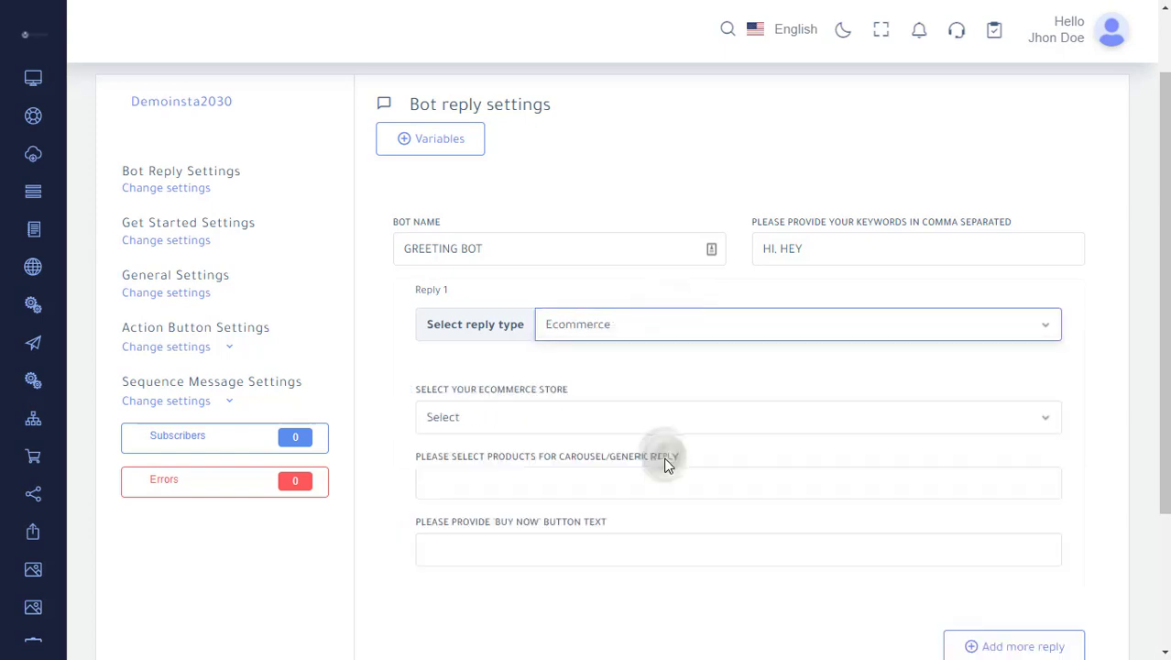
scroll(659, 445, "down", 1)
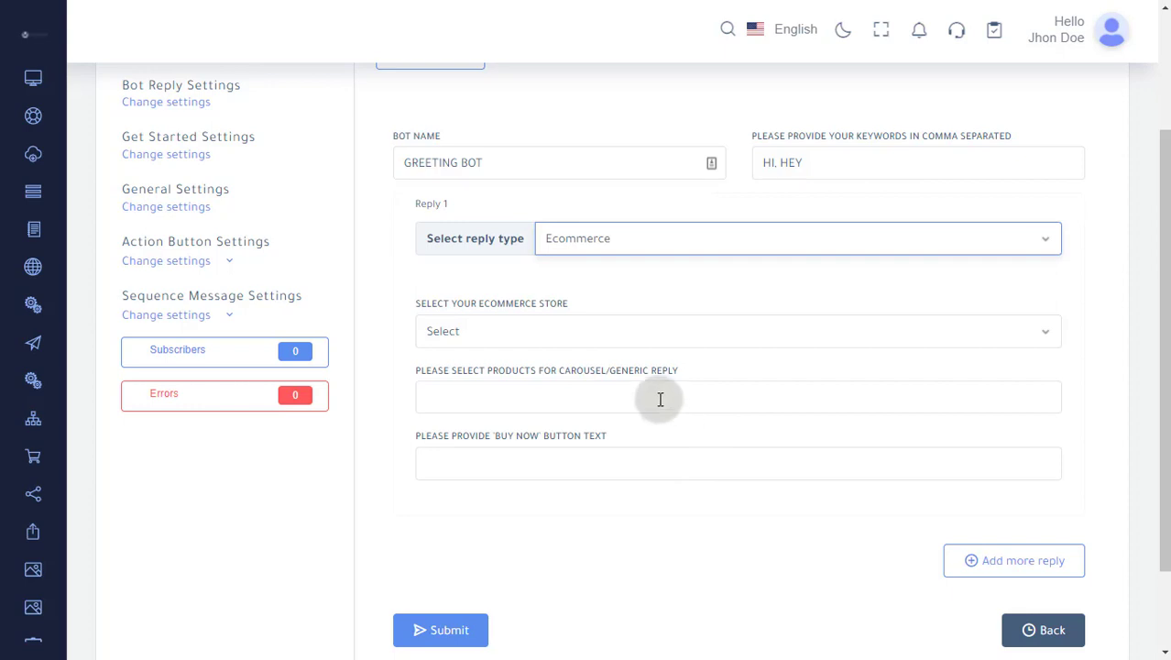
left_click(603, 334)
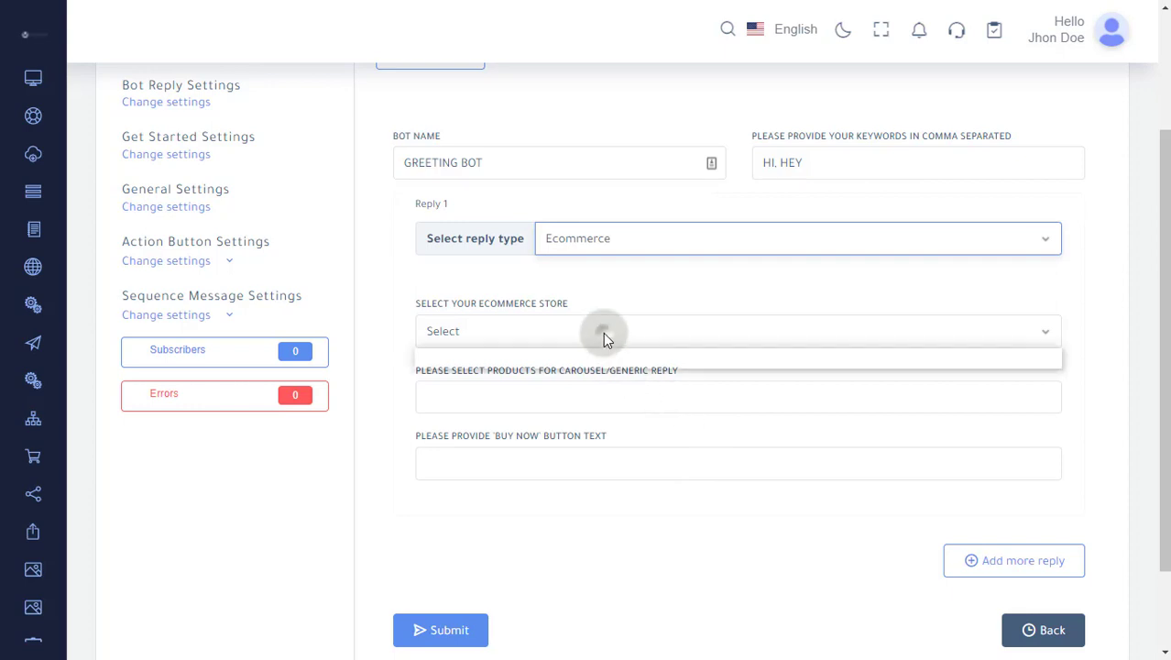
left_click(603, 334)
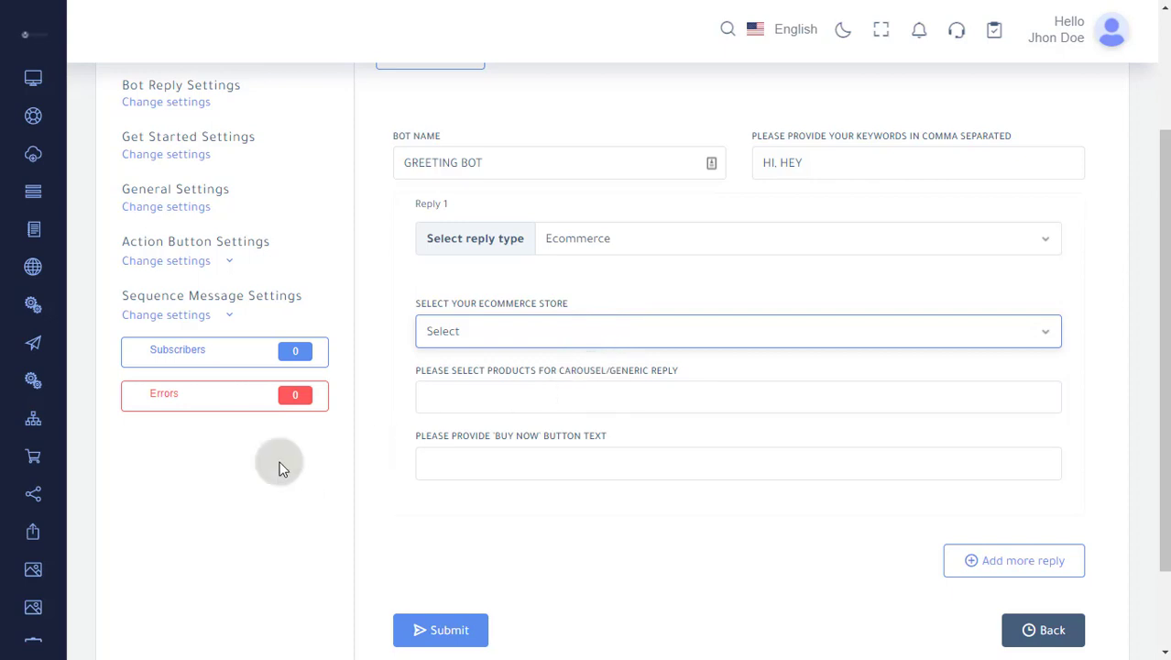
Locate the Ecommerce store tool, then check the reply's product selection and 'Buy now' button text fields
mouse_move(36, 468)
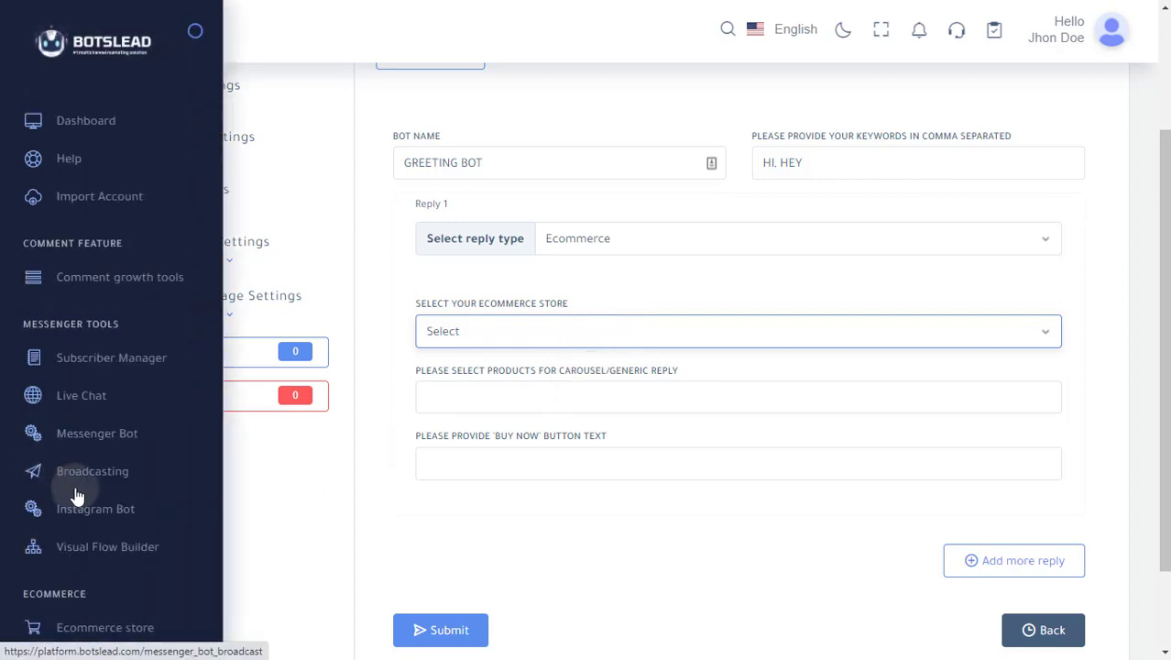
scroll(55, 485, "down", 3)
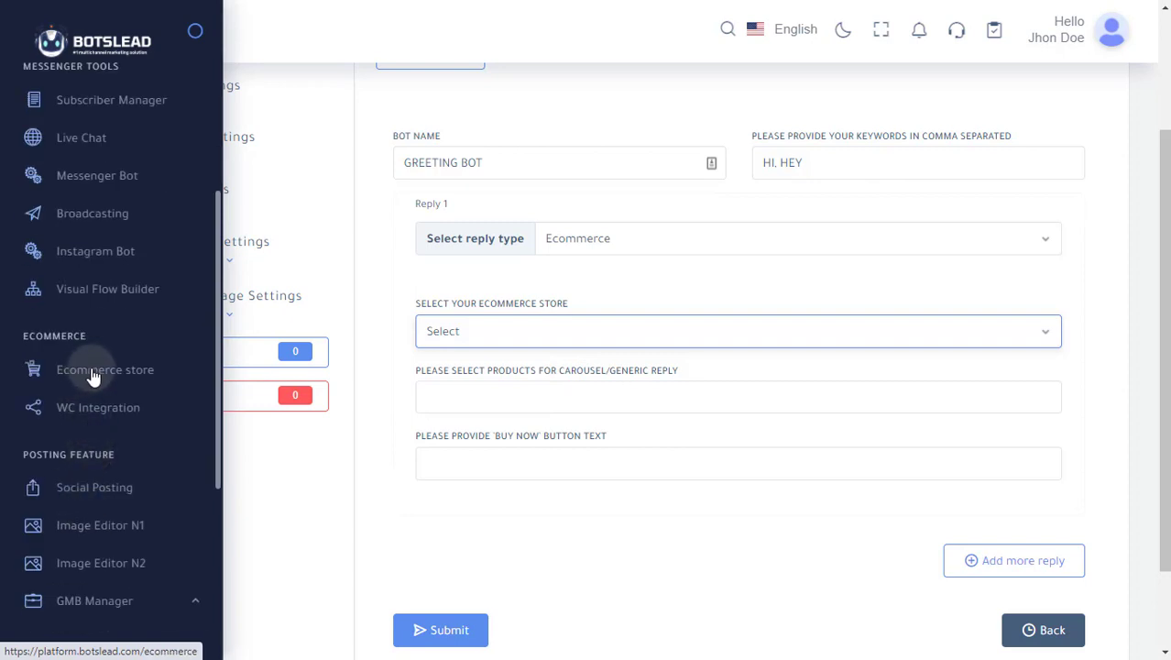
left_click(633, 394)
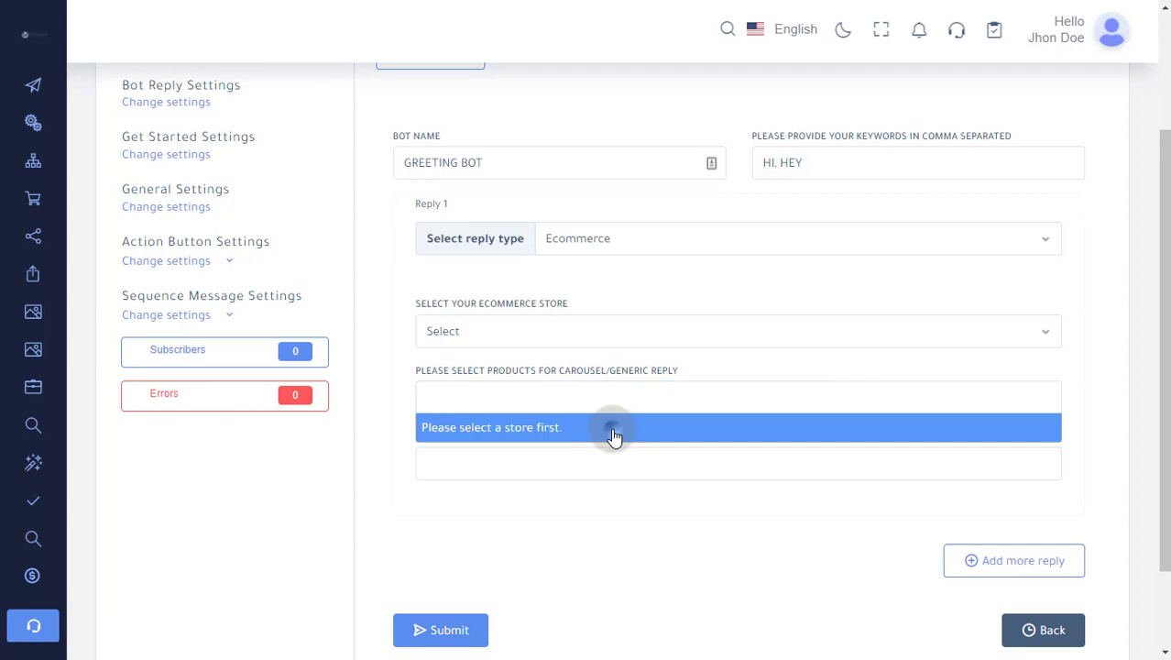
left_click(614, 432)
left_click(577, 403)
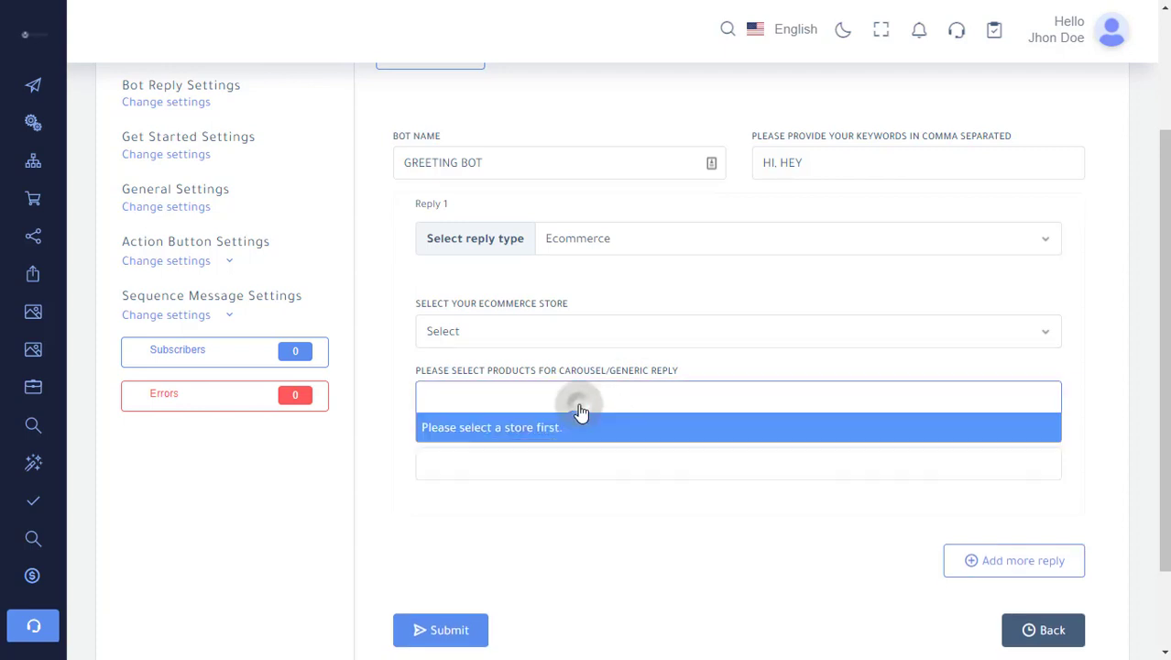
left_click(573, 470)
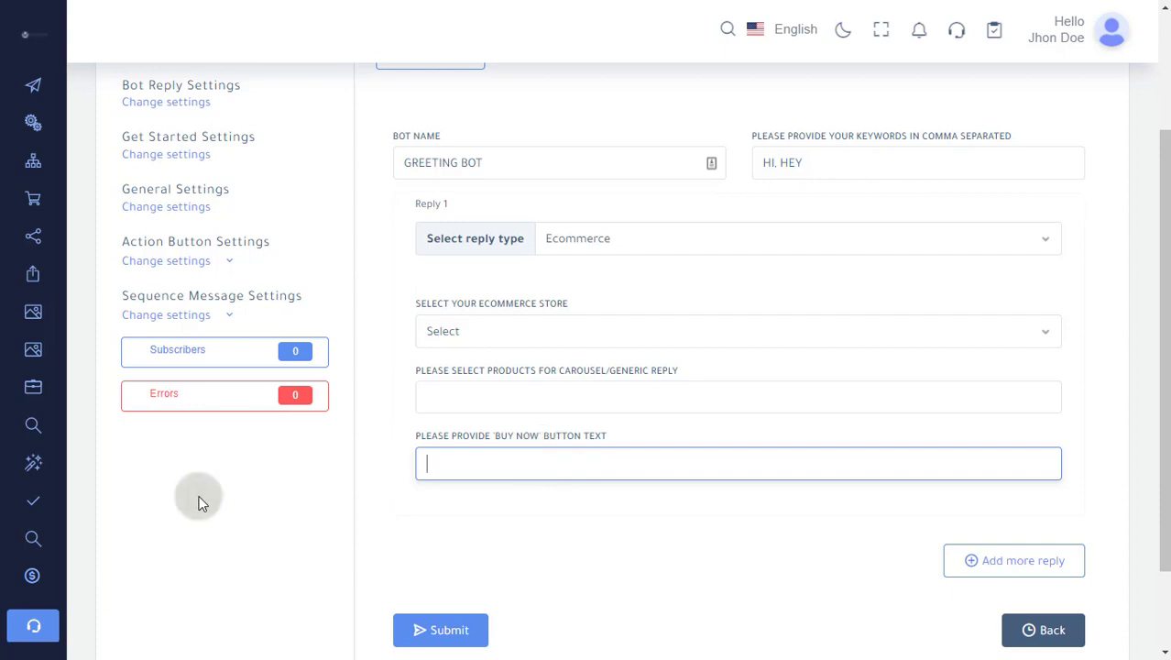
Open the Get Started settings, try the ice breakers status as Enabled, and set it back to Disabled
scroll(238, 502, "up", 2)
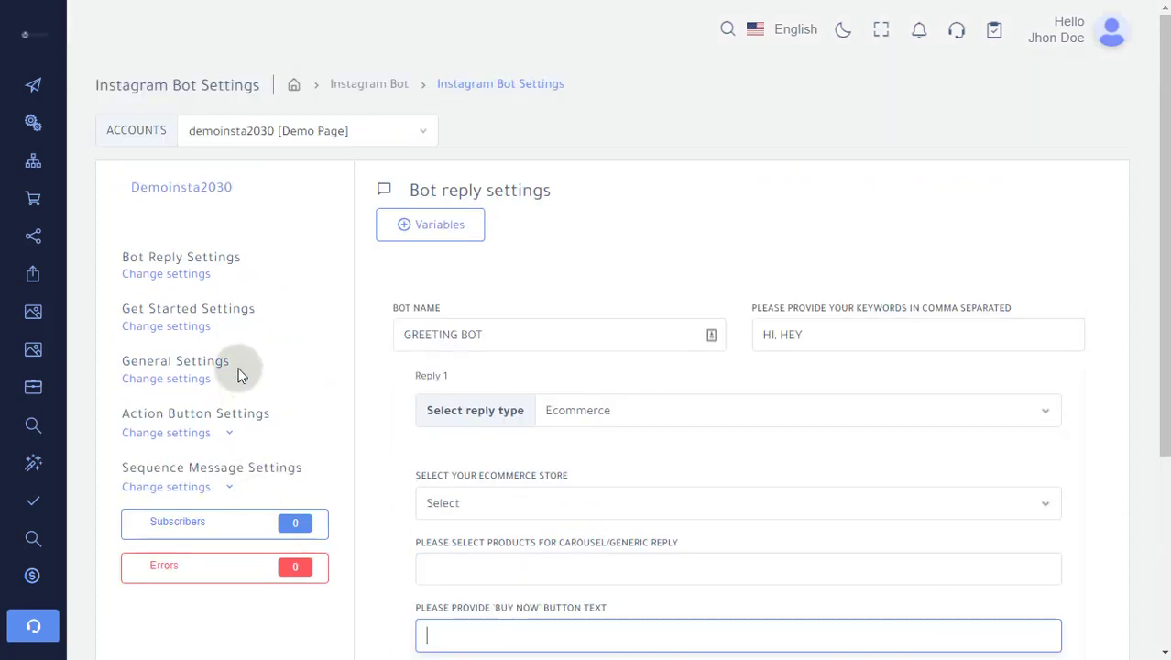
left_click(190, 334)
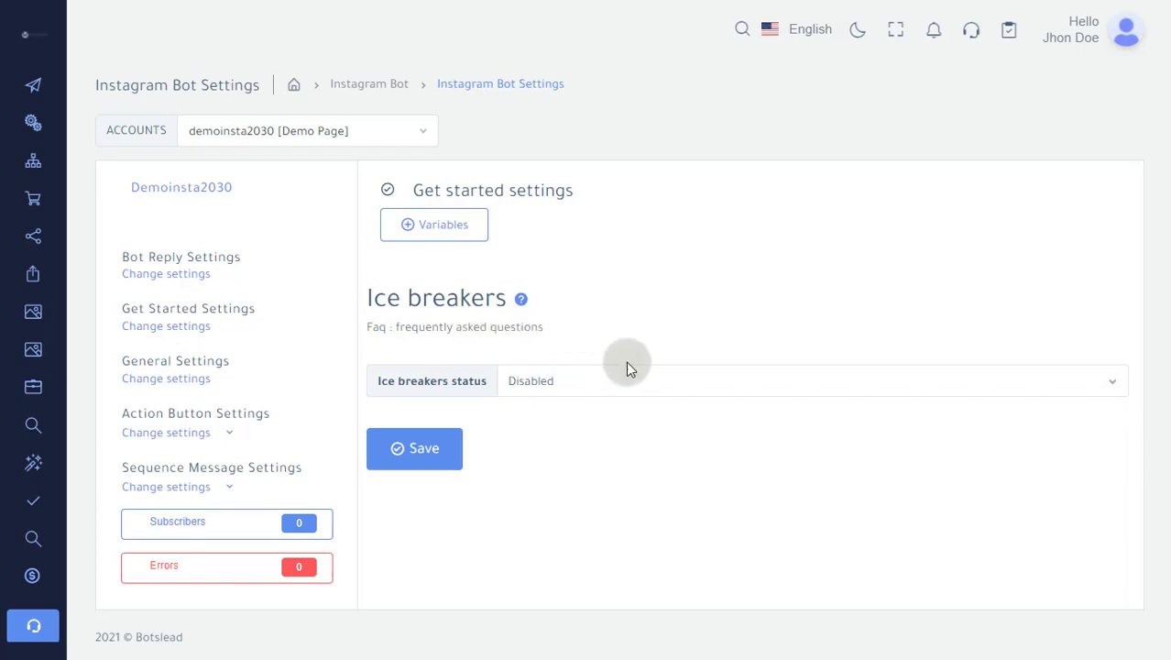
left_click(661, 383)
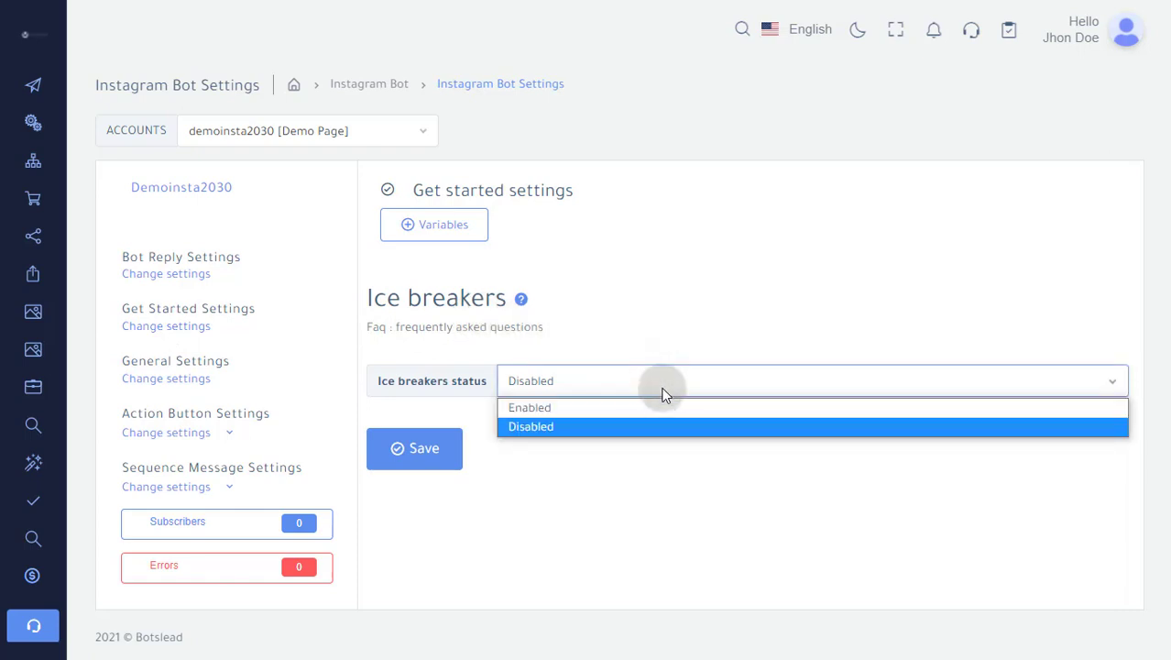
left_click(664, 413)
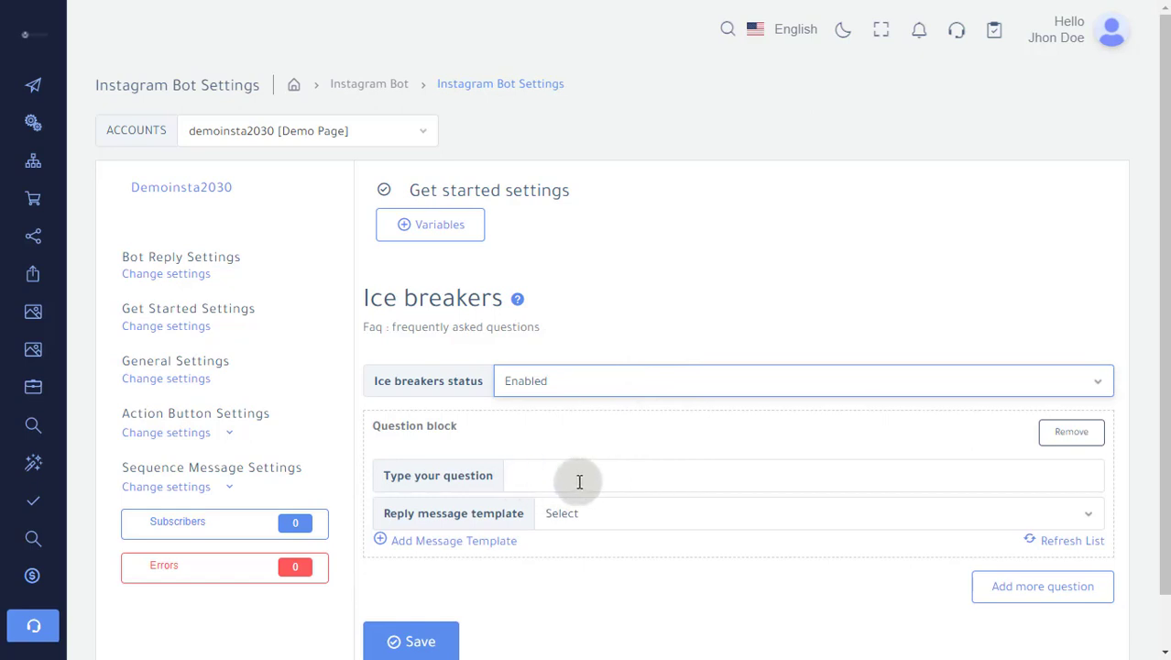
left_click(588, 381)
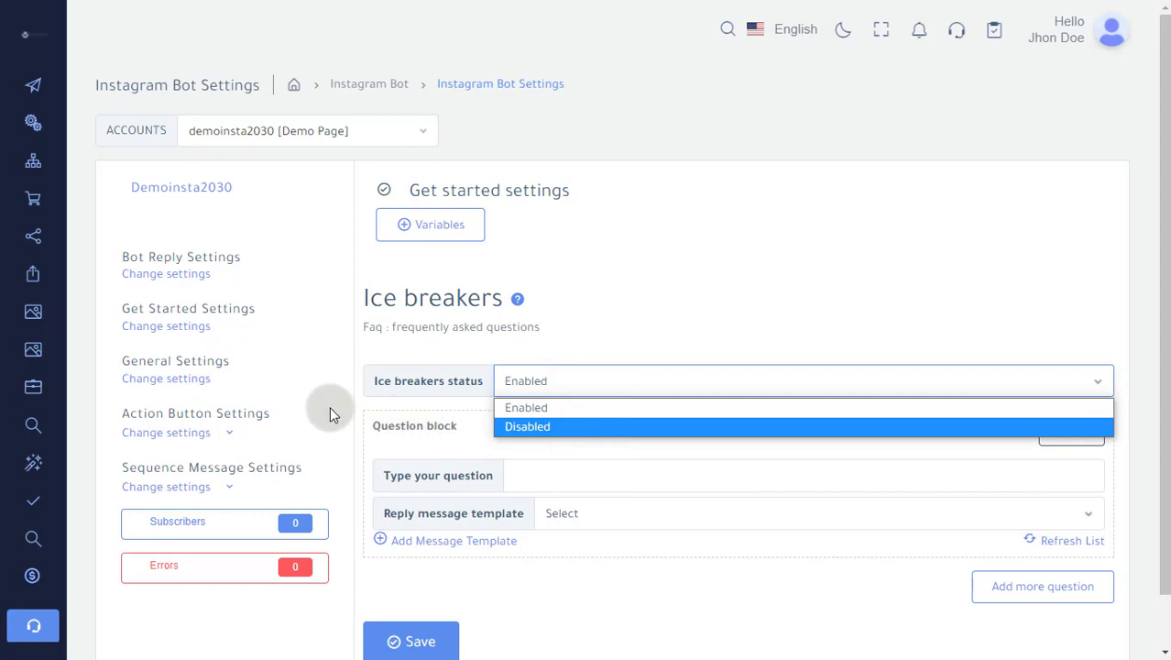
left_click(554, 428)
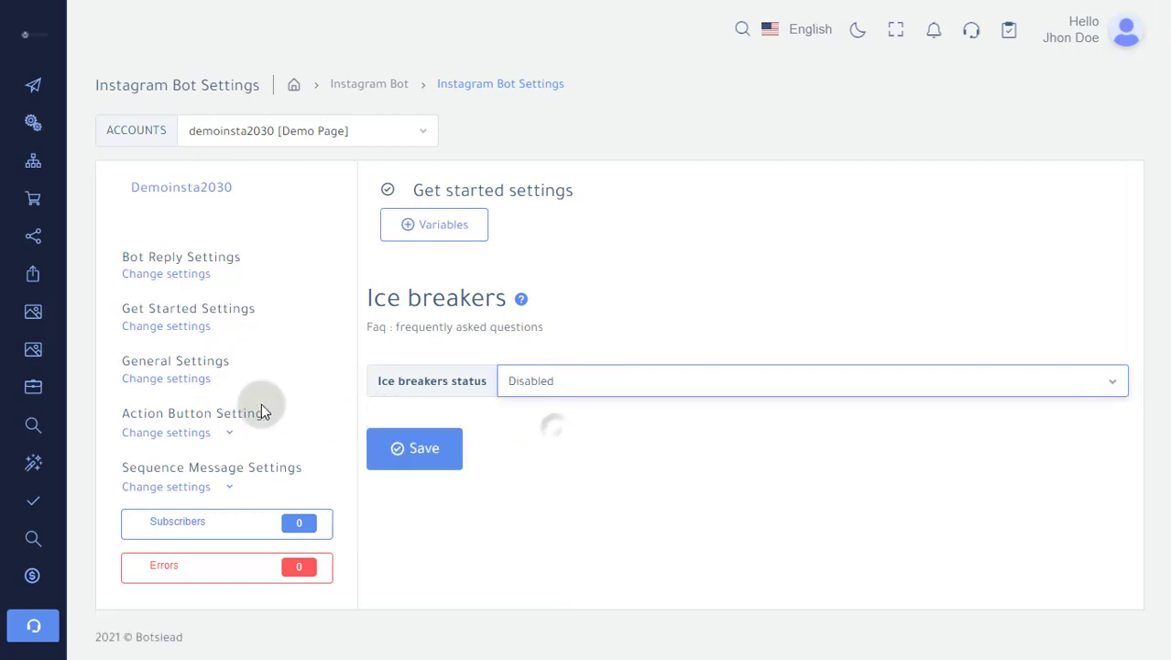
Open the General Settings, check the chat with human email field, and turn on Reply if no match found
left_click(204, 383)
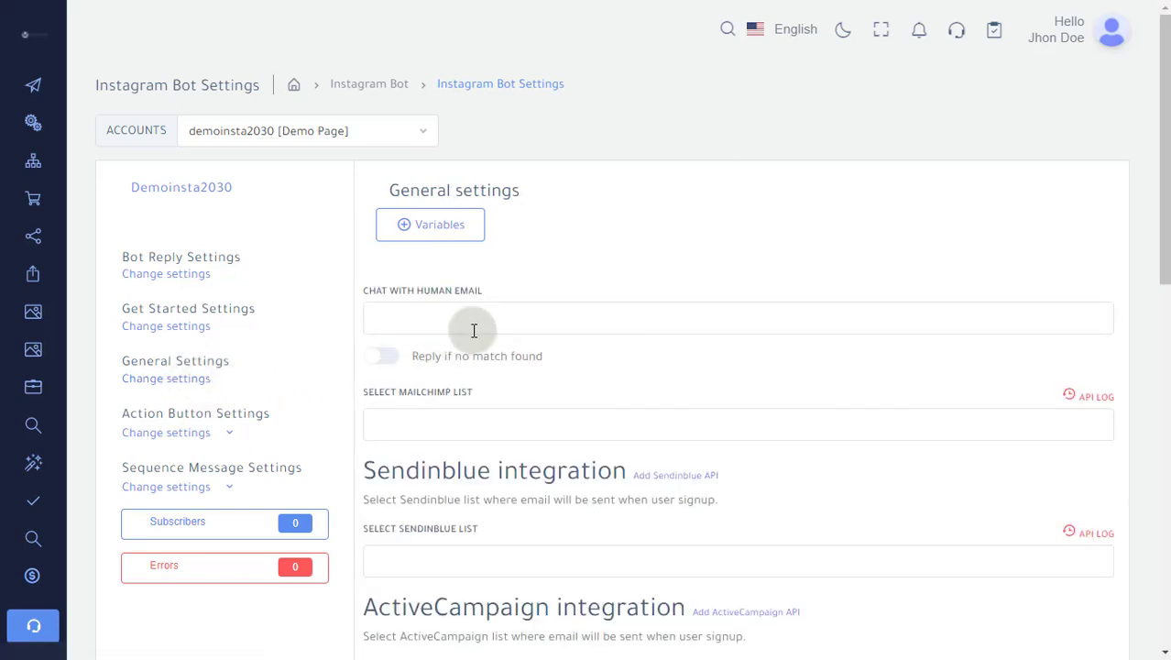
left_click(532, 321)
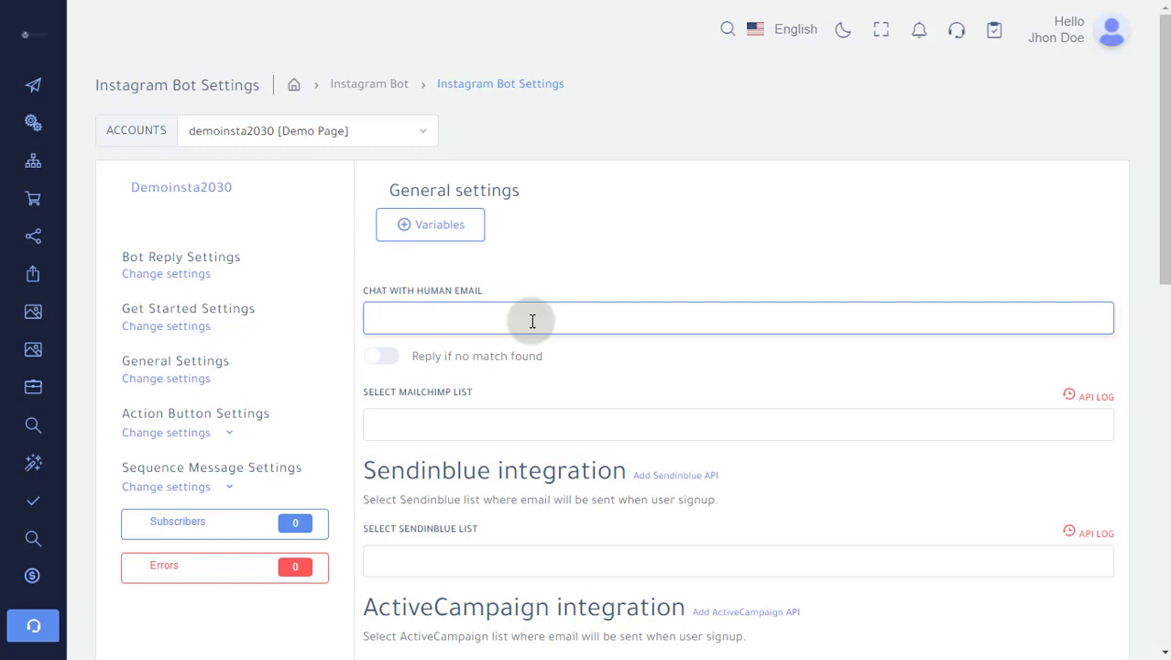
left_click(389, 361)
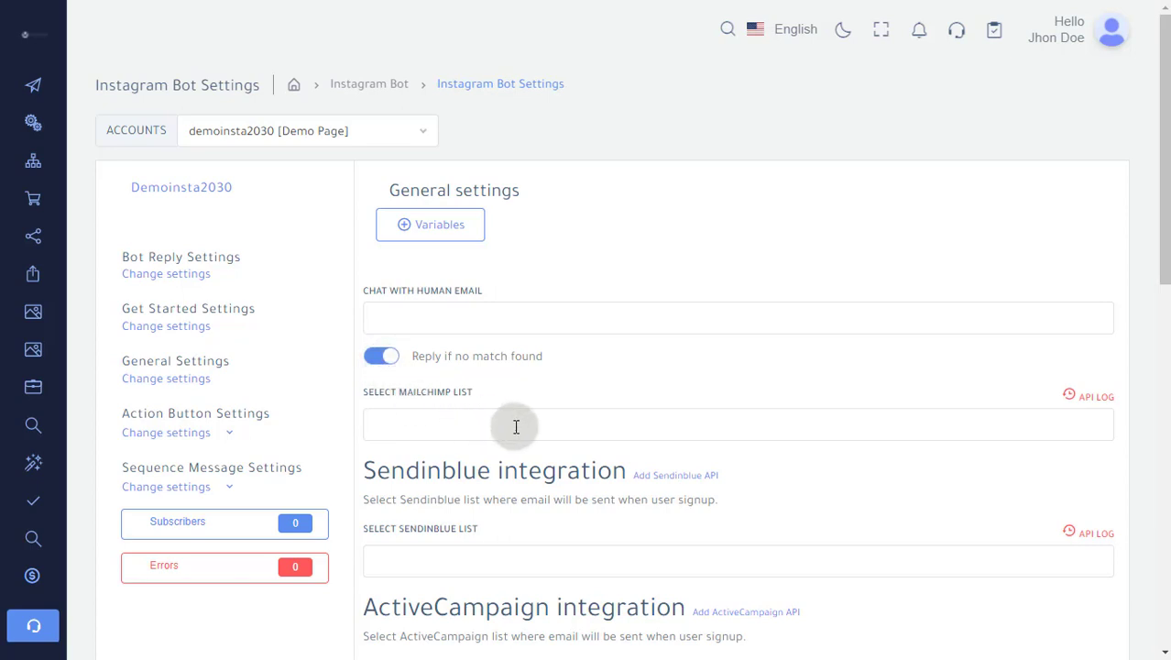
View the Action Button Settings template options and open the Messenger sequence settings
left_click(228, 434)
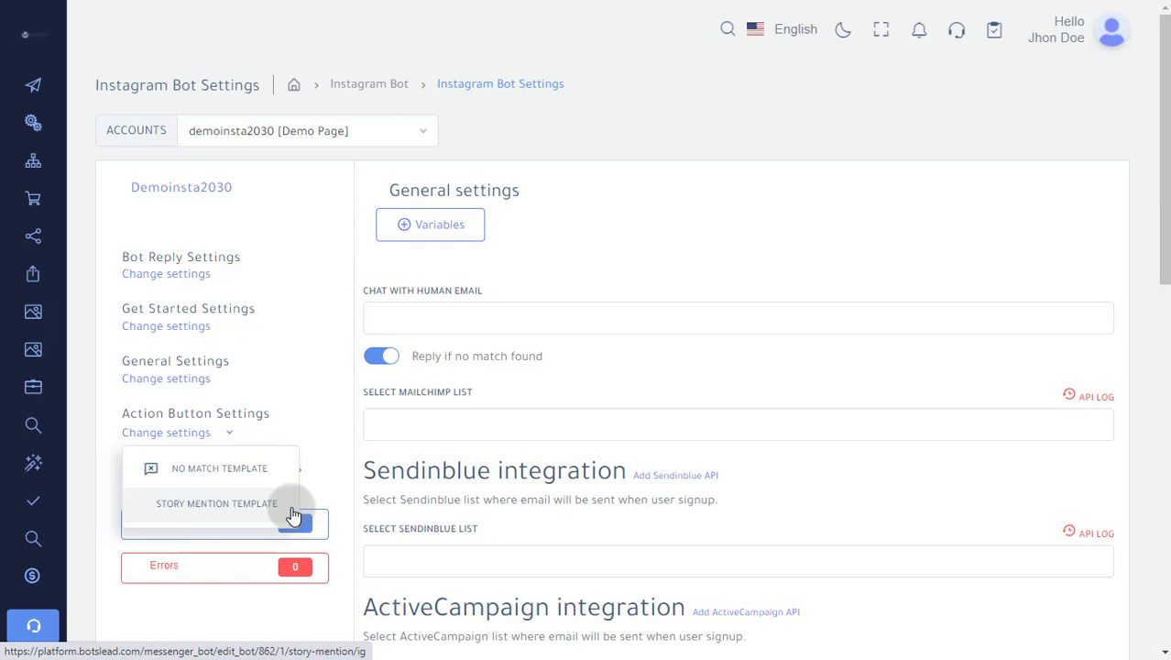
left_click(222, 440)
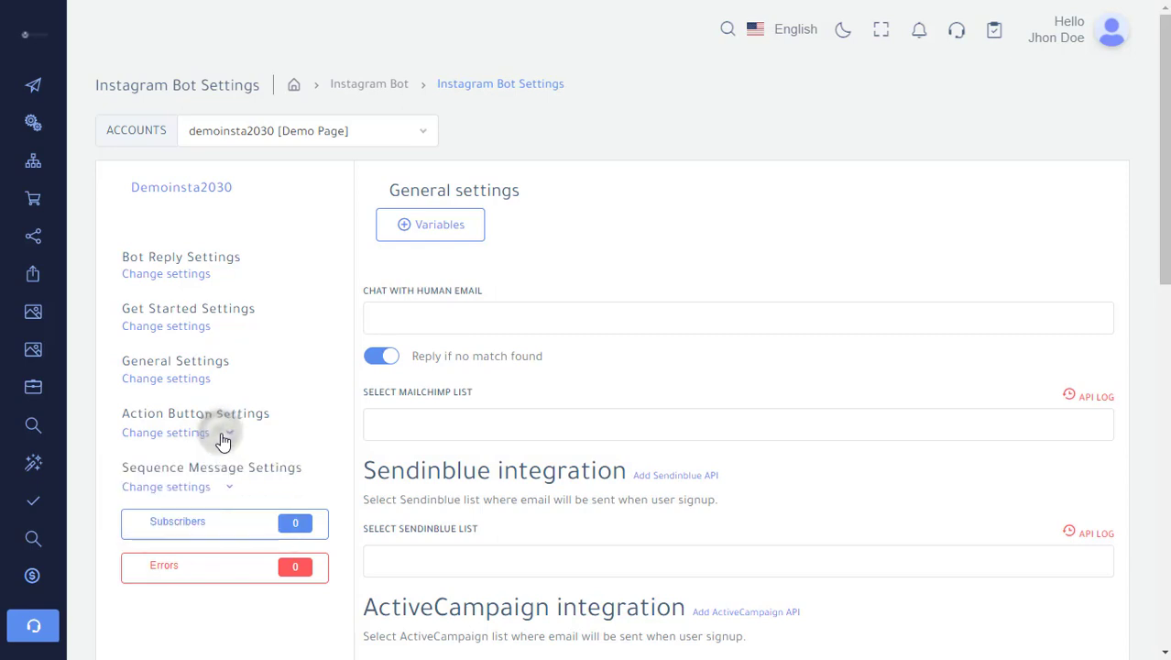
left_click(223, 489)
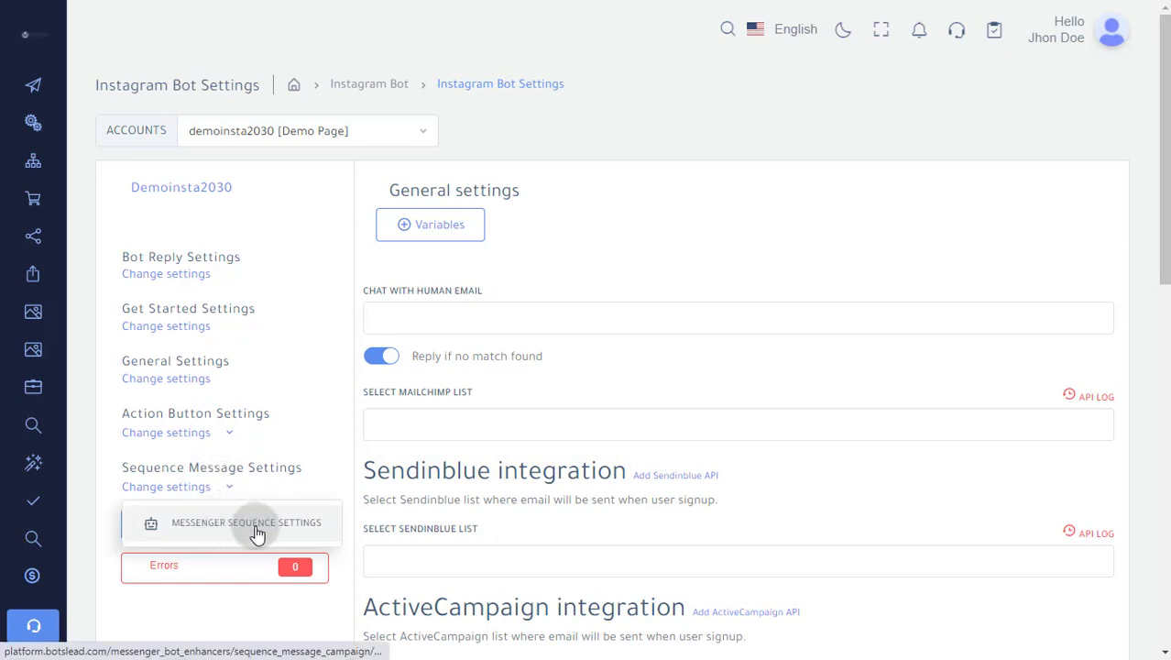
left_click(197, 522)
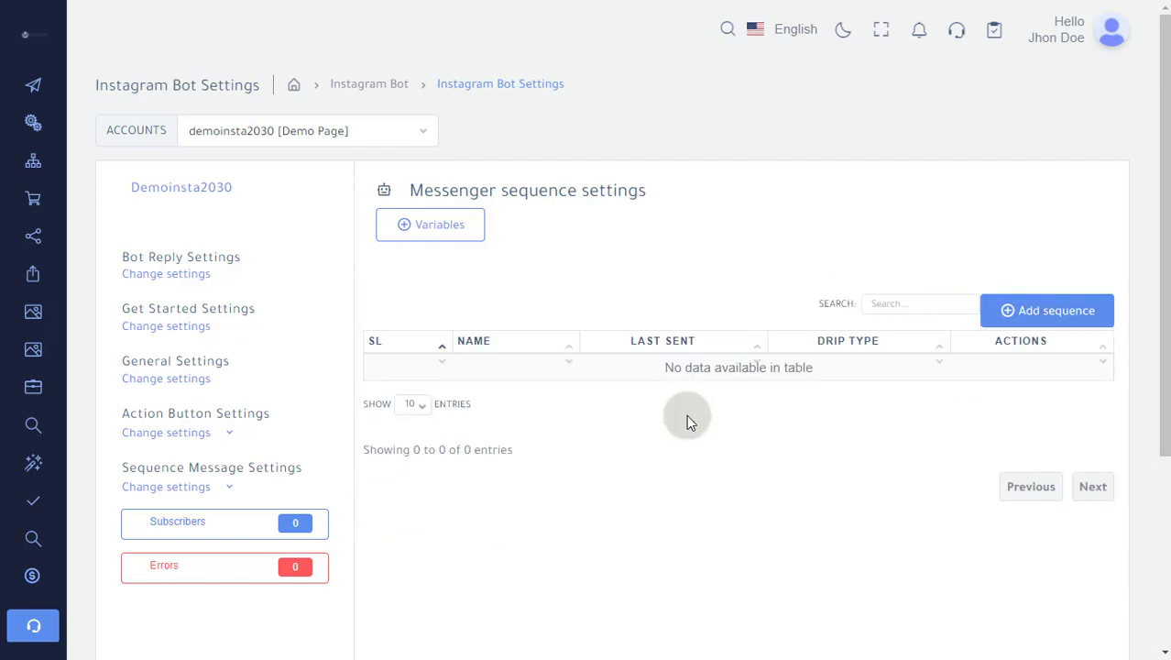
Start adding a new message sequence and review its campaign name field and 24 hour promotional sending times
left_click(1045, 312)
scroll(594, 337, "down", 3)
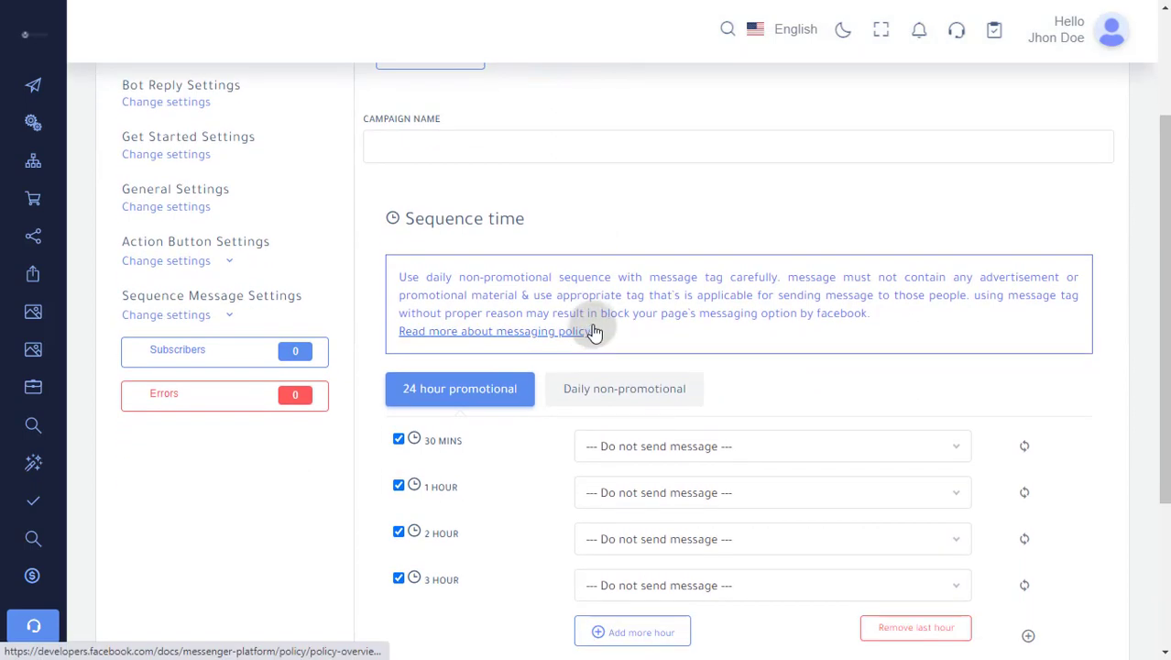
left_click(416, 147)
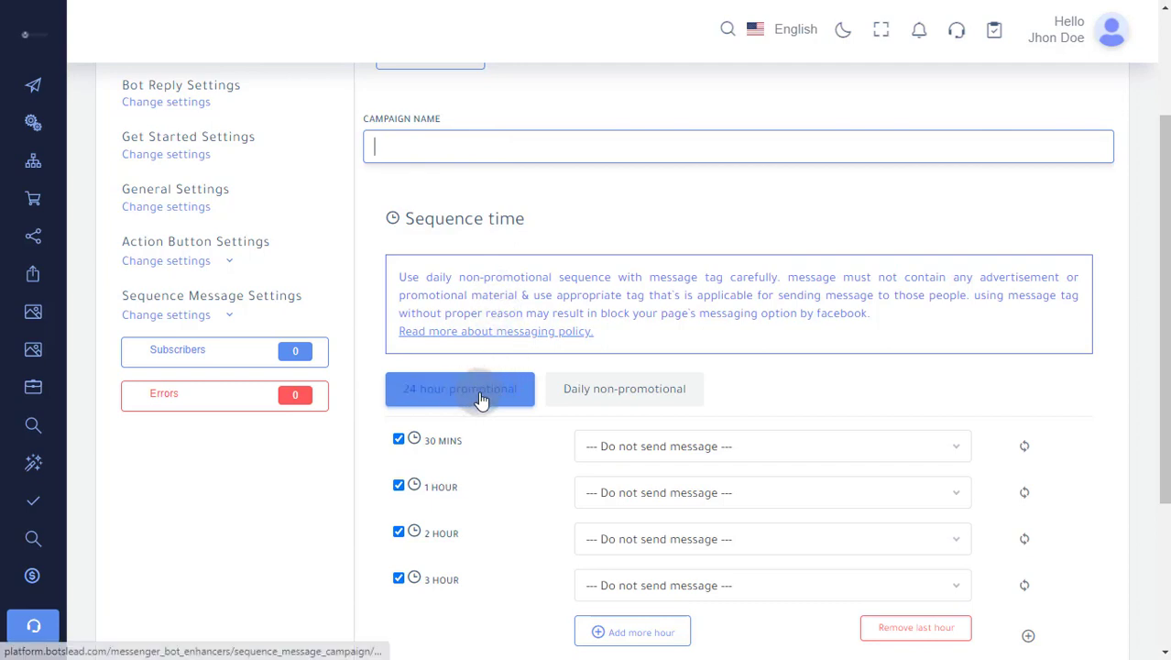
left_click(625, 400)
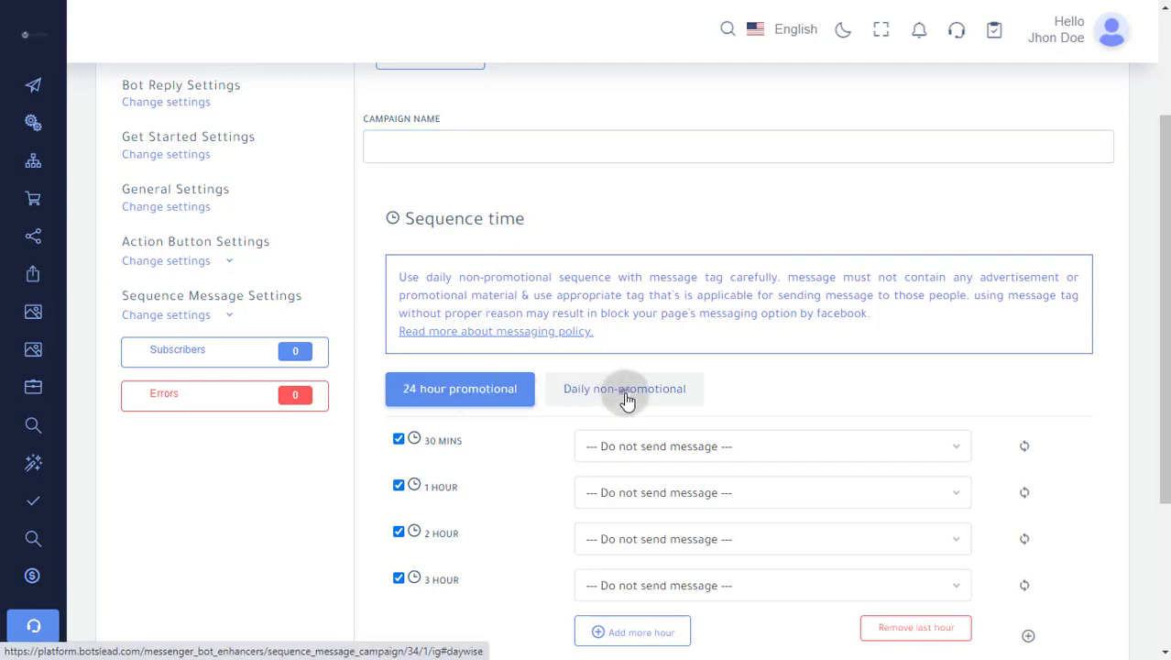
left_click(486, 388)
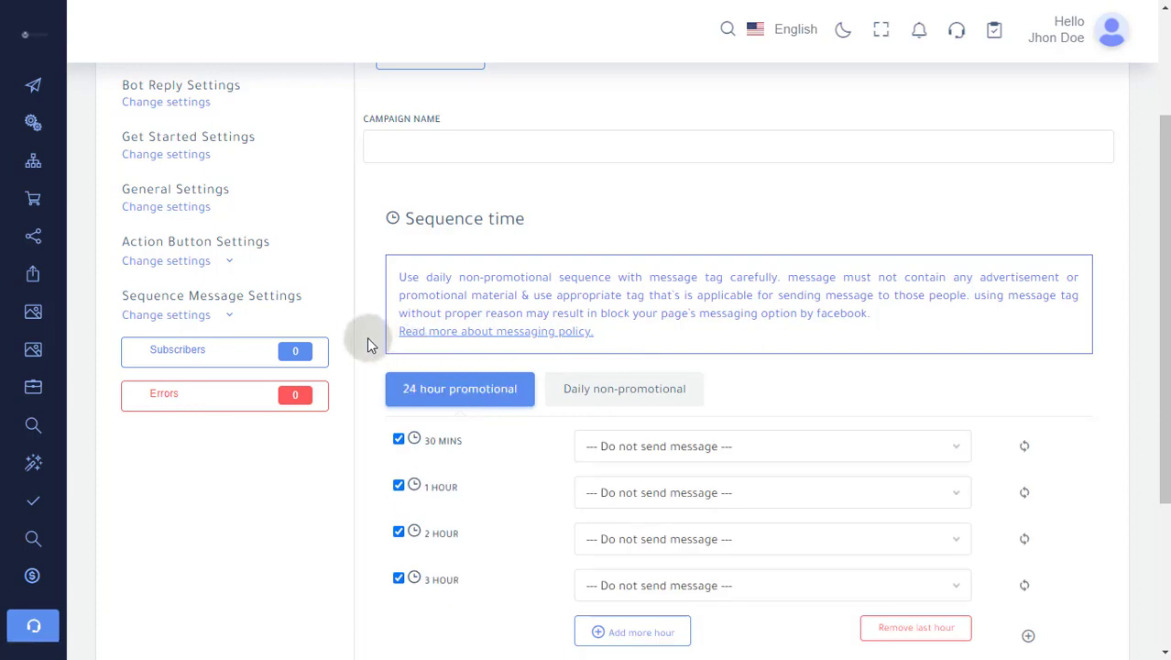
scroll(370, 343, "down", 1)
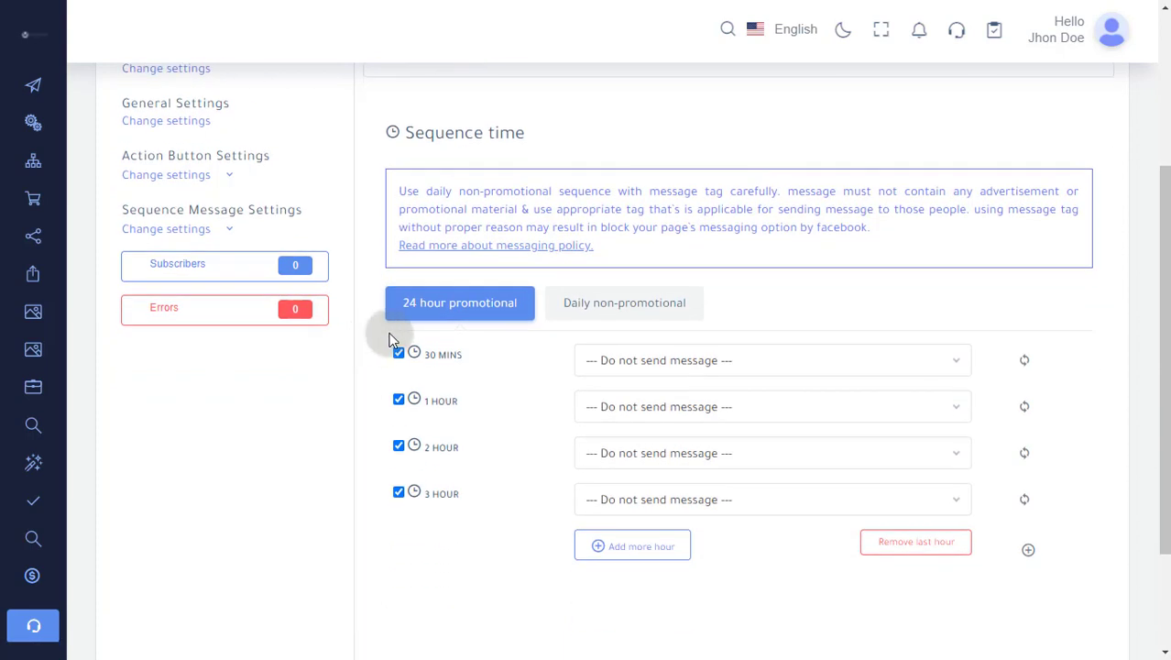
View the Daily non-promotional timing with its message tag options, then locate the account's Subscribers and Errors entries
left_click(587, 309)
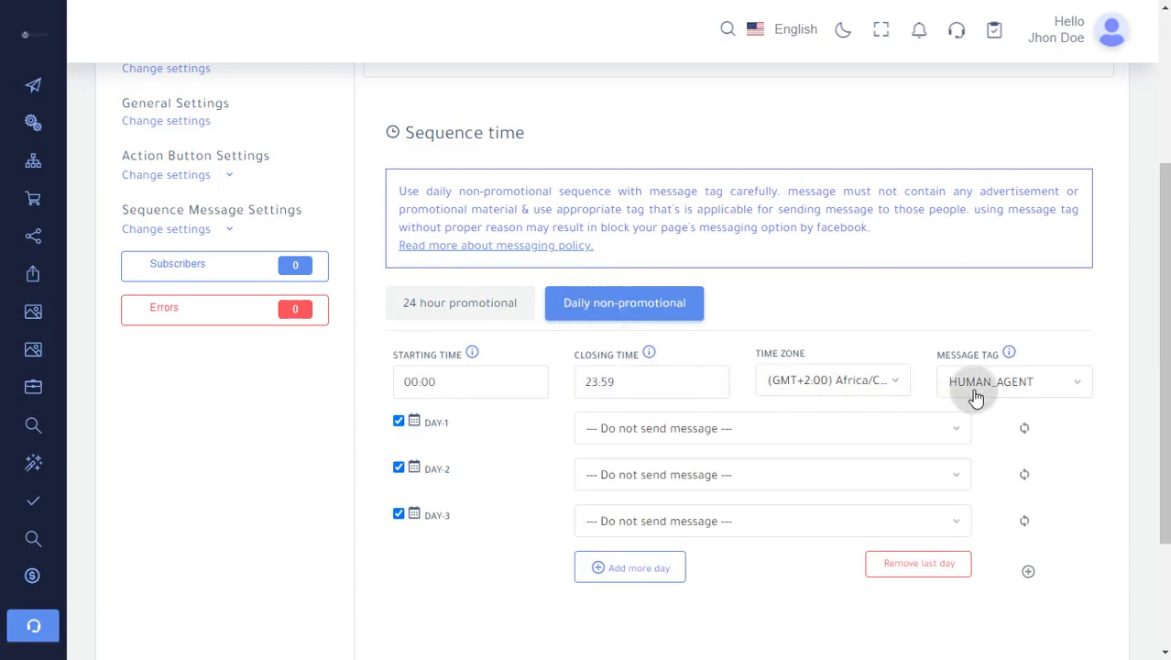
left_click(973, 393)
left_click(982, 394)
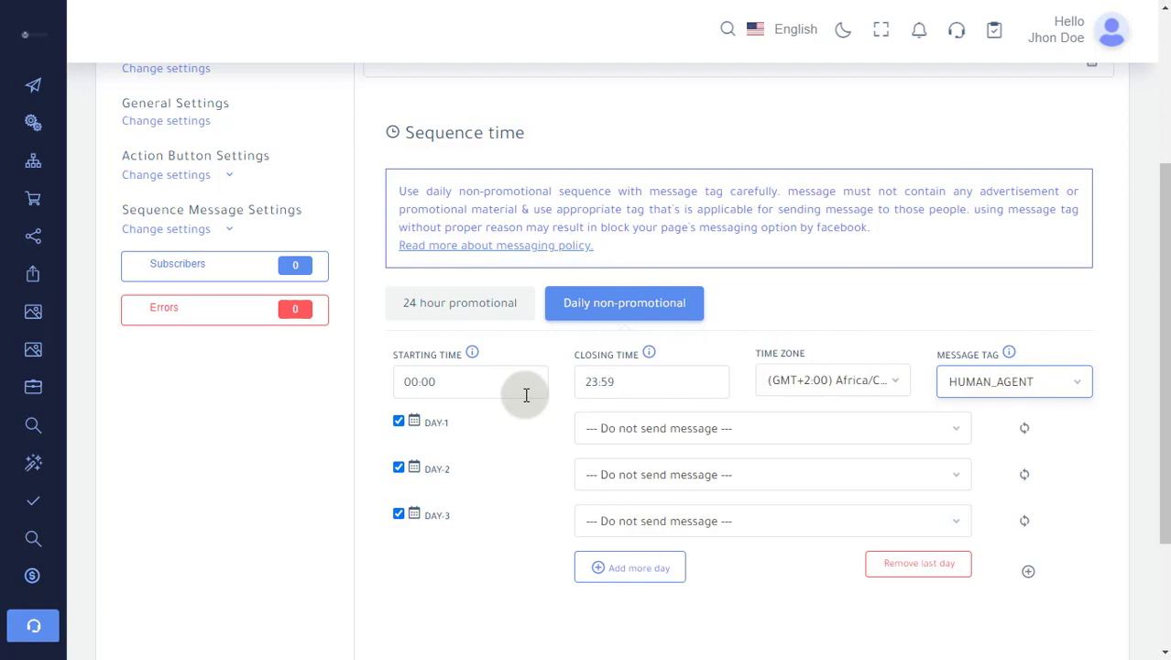
left_click(377, 353)
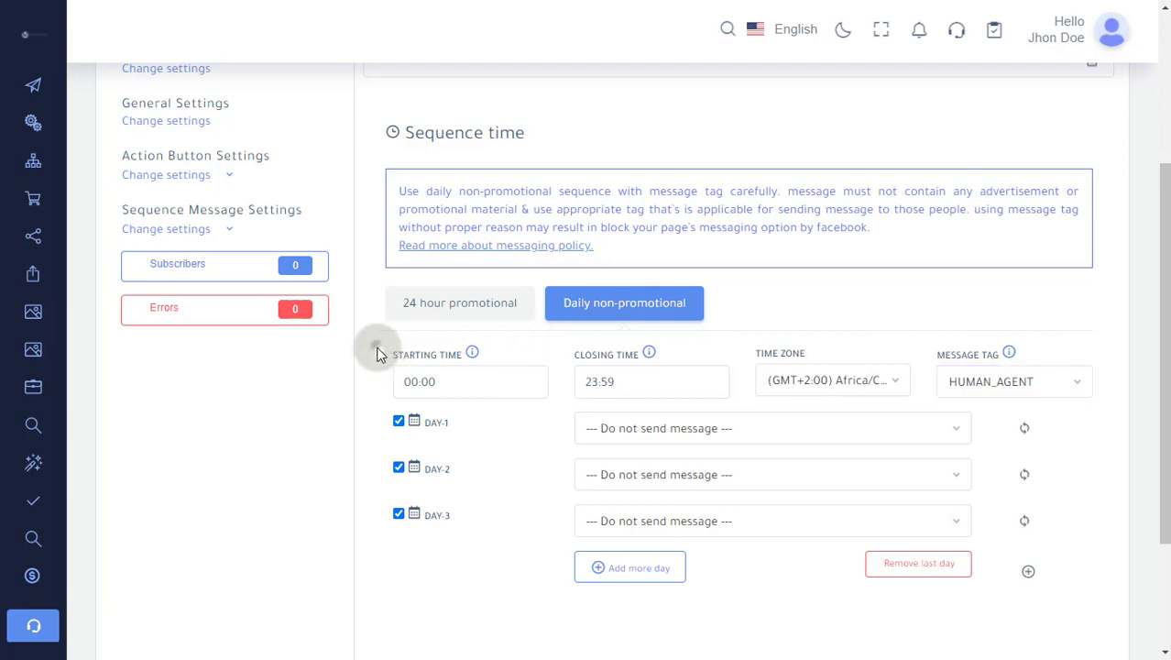
scroll(375, 357, "up", 3)
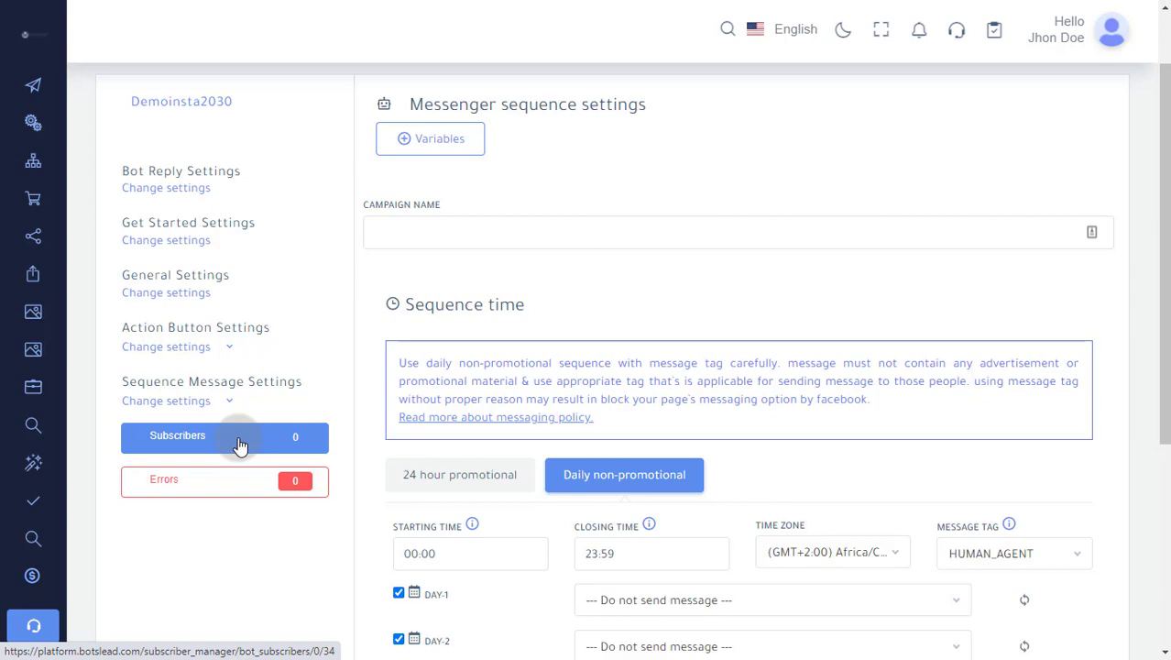
left_click(234, 486)
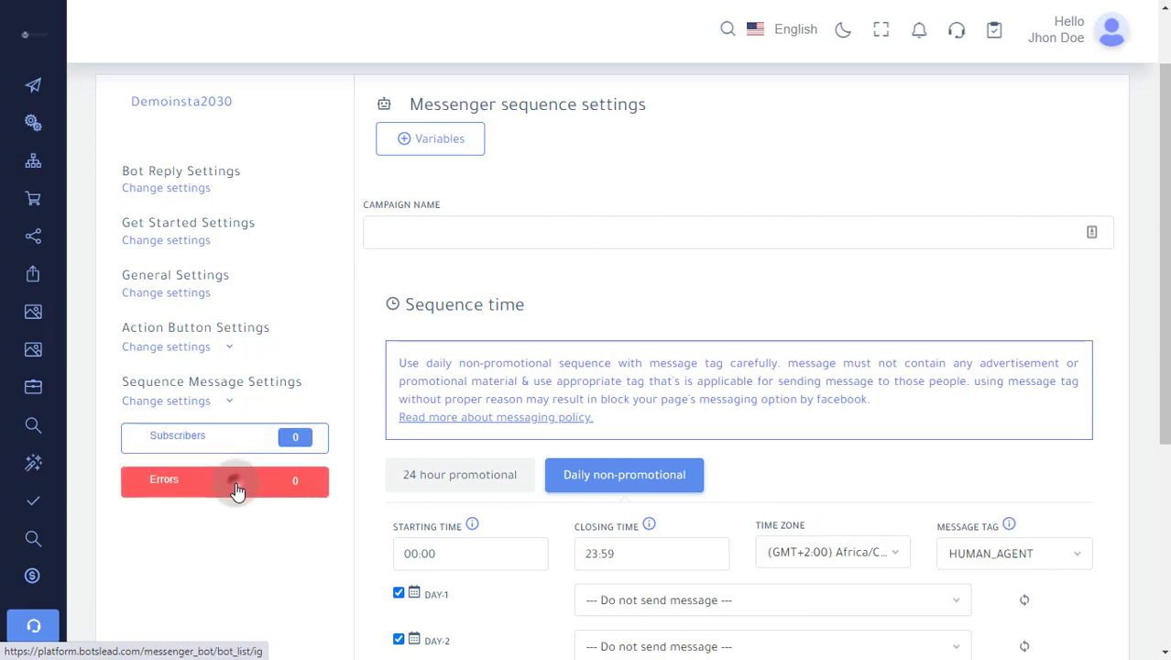